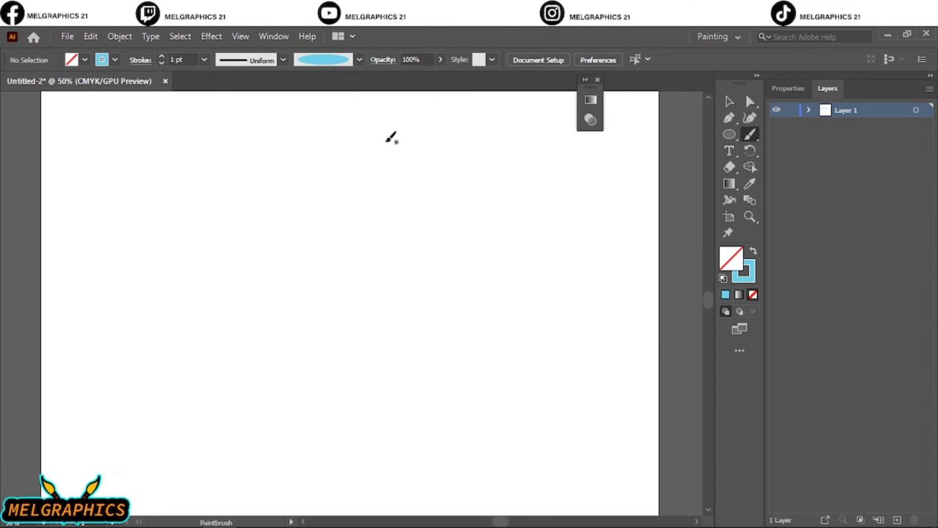
- Draw the large oval outline of the jar body in light-blue strokes
drag(373, 402, 431, 149)
ctrl+click(549, 278)
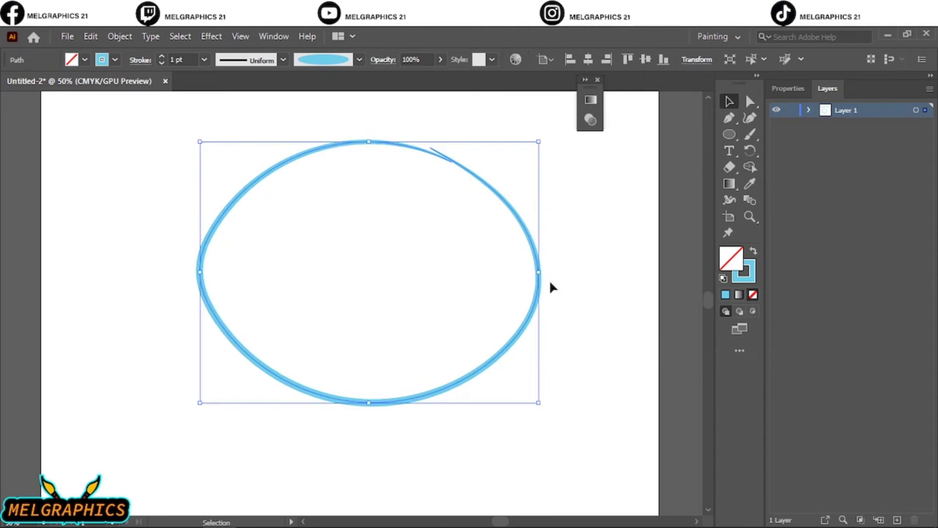
ctrl+click(608, 260)
key(ctrl+plus)
key(ctrl+plus)
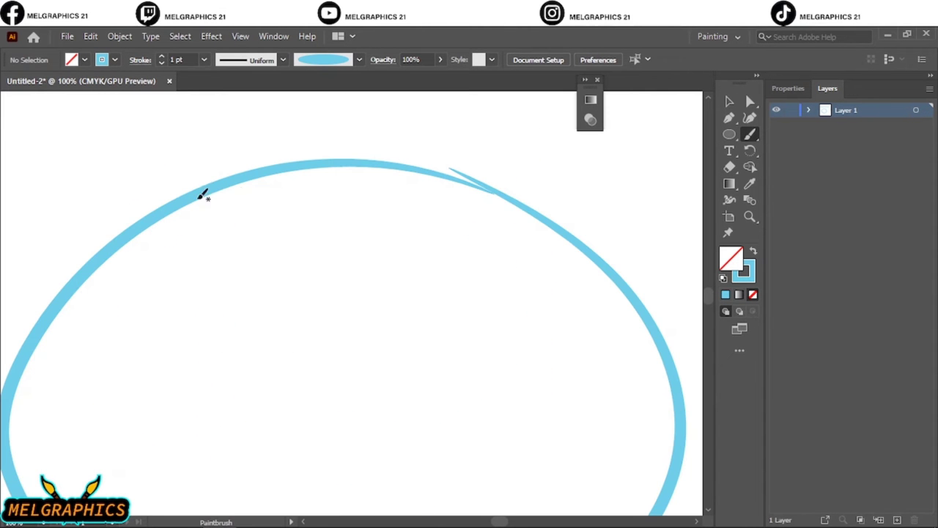
- Sketch a slightly tilted lid oval with a second rim loop on top of the body
mouse_move(431, 118)
mouse_down()
mouse_move(184, 203)
mouse_move(503, 199)
mouse_move(257, 264)
mouse_up()
drag(186, 212, 348, 299)
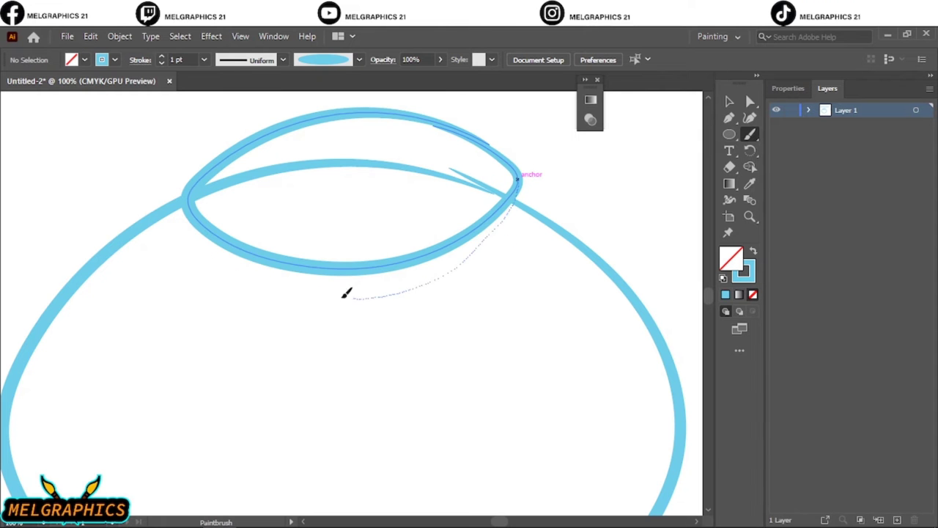
ctrl+click(513, 176)
drag(522, 105, 497, 151)
drag(176, 213, 453, 174)
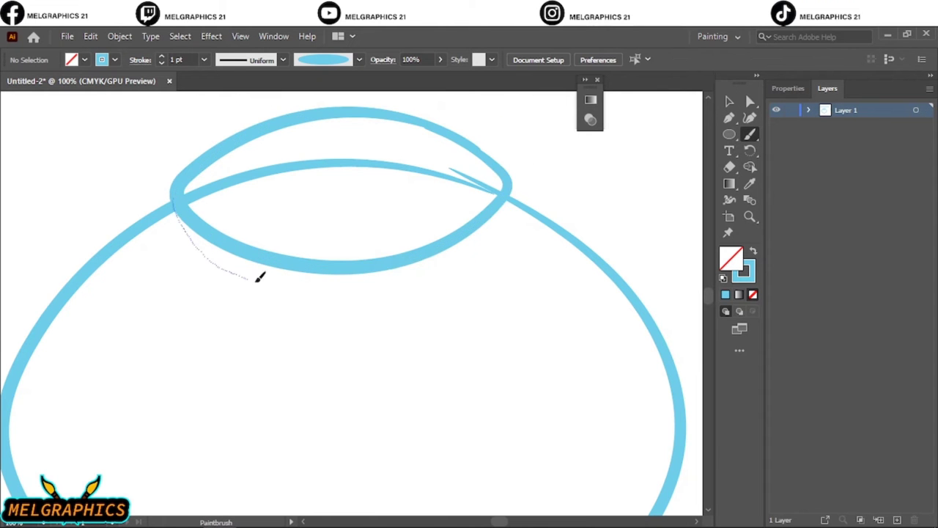
key(ctrl+0)
key(ctrl+plus)
key(ctrl+plus)
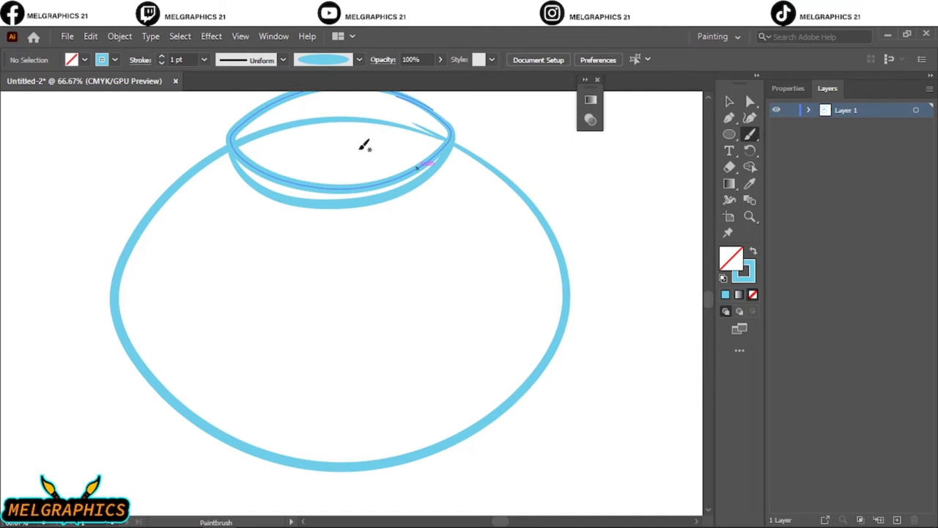
key(ctrl+plus)
- Sketch the bushy mustache strands and branches, redoing strokes as needed
drag(42, 208, 146, 369)
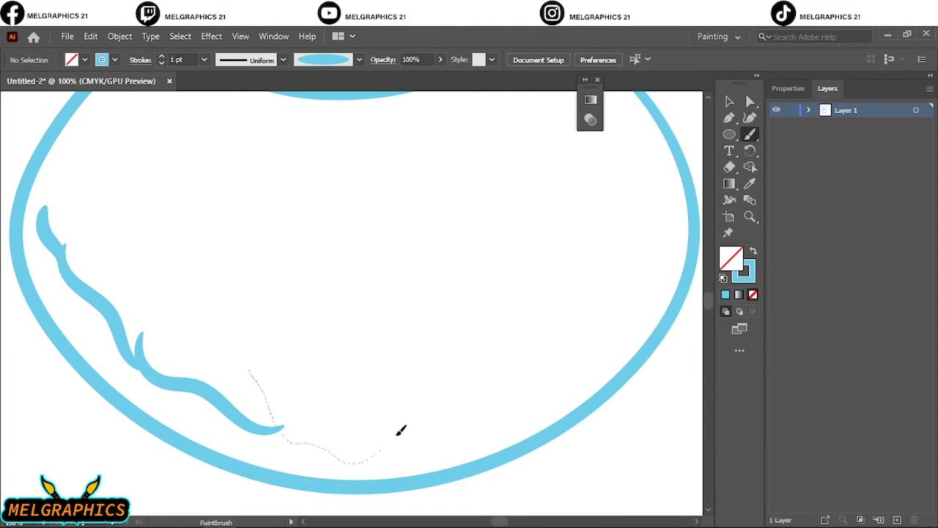
drag(401, 431, 419, 412)
key(ctrl+z)
drag(251, 370, 449, 344)
mouse_move(402, 415)
mouse_down()
mouse_move(499, 377)
mouse_move(588, 315)
mouse_up()
drag(560, 316, 650, 243)
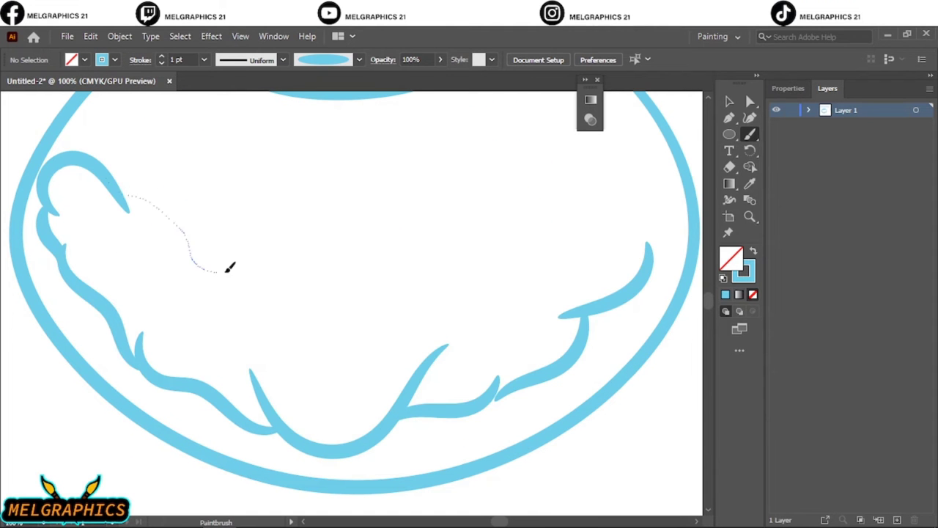
drag(357, 278, 357, 290)
key(ctrl+z)
mouse_move(228, 258)
mouse_down()
mouse_move(351, 245)
mouse_move(585, 198)
mouse_up()
- Draw the wide smile across the face
key(ctrl+0)
key(ctrl+1)
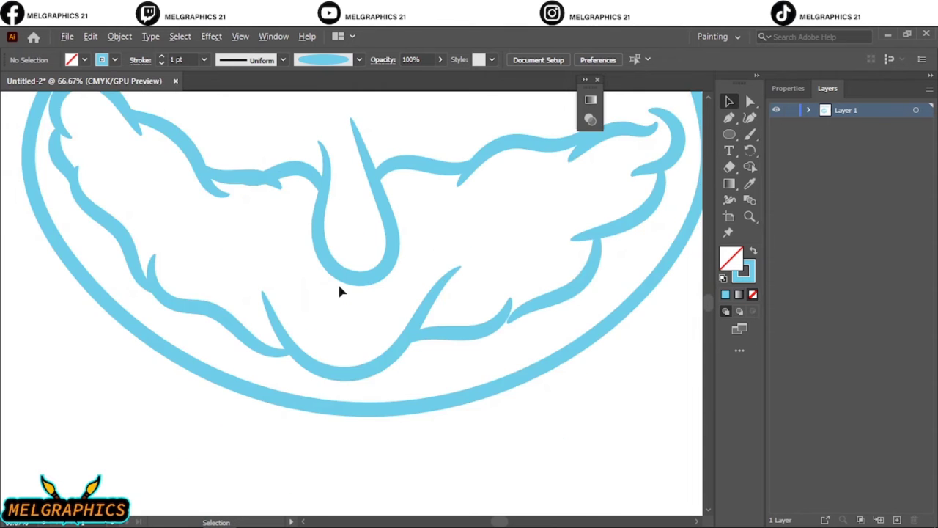
scroll(338, 281, up, 2)
mouse_move(151, 283)
mouse_down()
mouse_move(330, 297)
mouse_move(570, 272)
mouse_up()
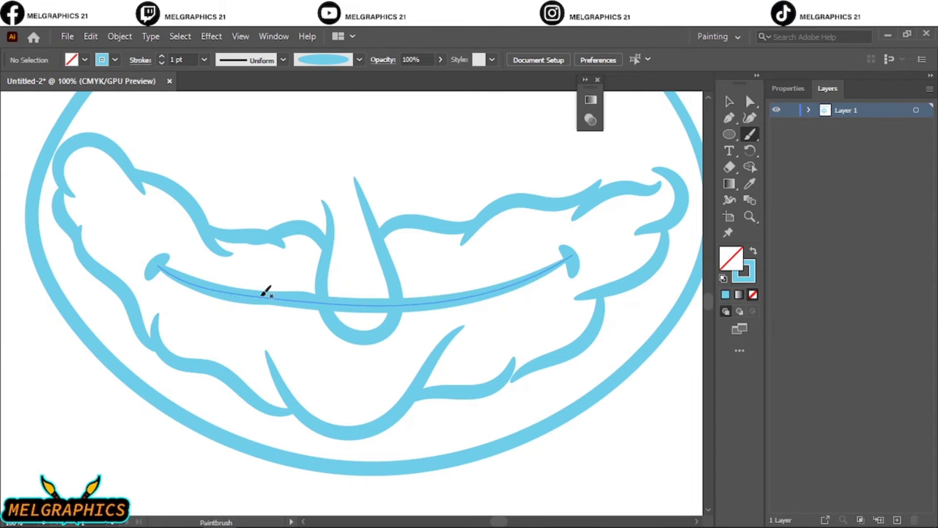
key(ctrl+0)
scroll(532, 290, up, 2)
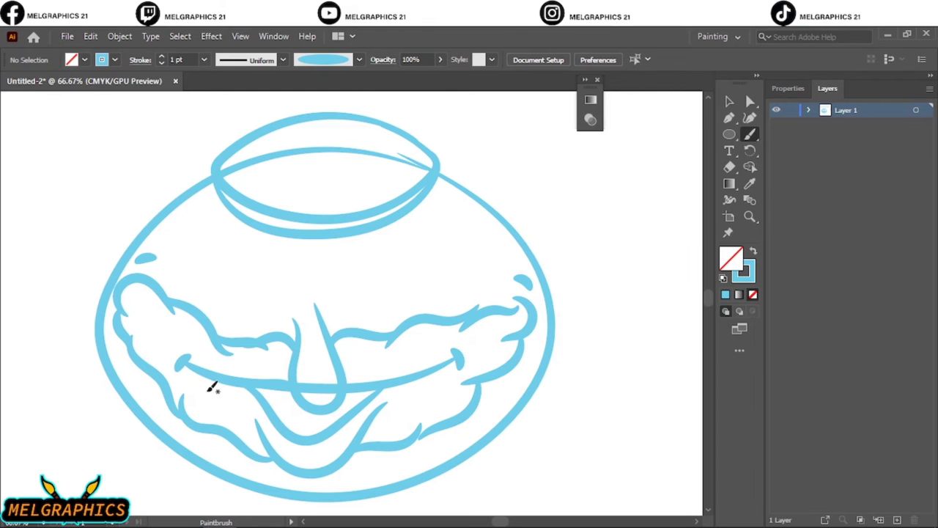
- Select and check the nose and smile strokes
key(v)
key(ctrl+a)
key(ctrl+shift+a)
scroll(350, 379, up, 1)
click(315, 357)
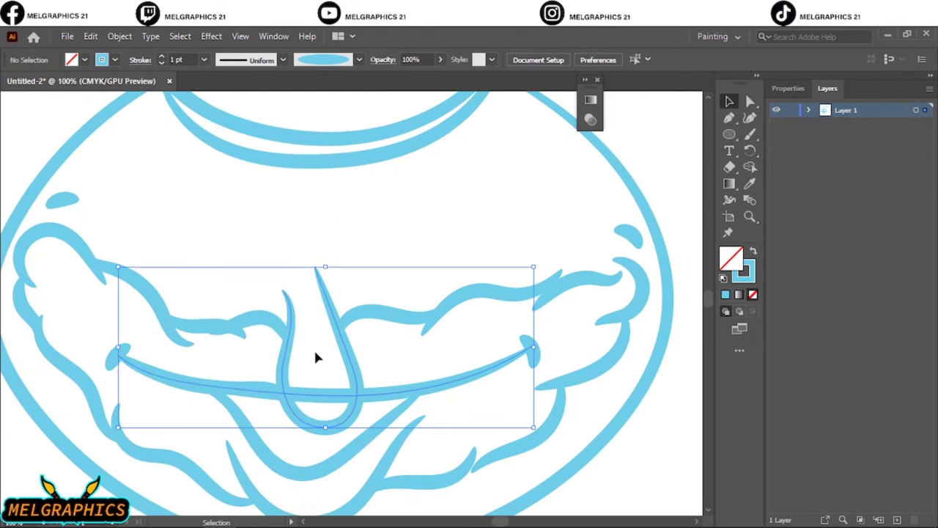
click(371, 356)
scroll(371, 356, up, 1)
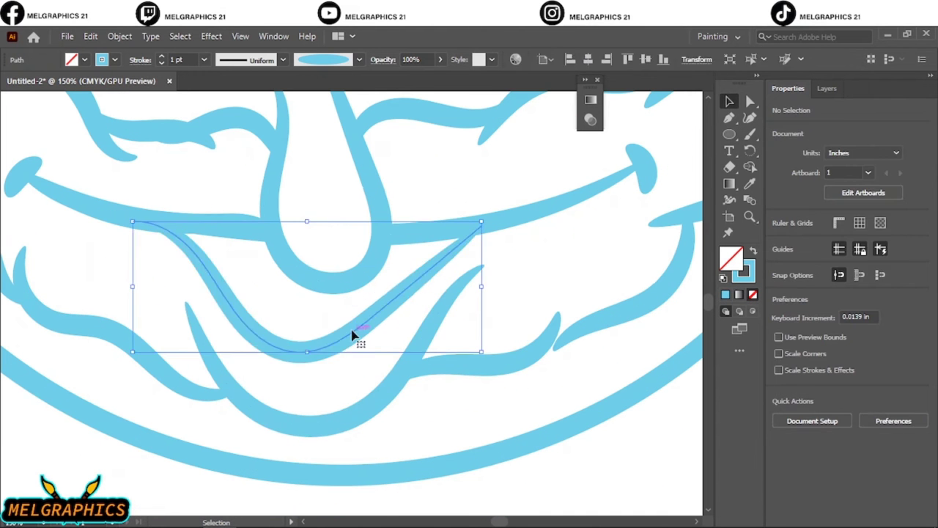
- Replace the V-shaped chin curve with a longer sweeping chin stroke
key(b)
key(v)
key(ctrl+z)
drag(461, 377, 498, 366)
key(b)
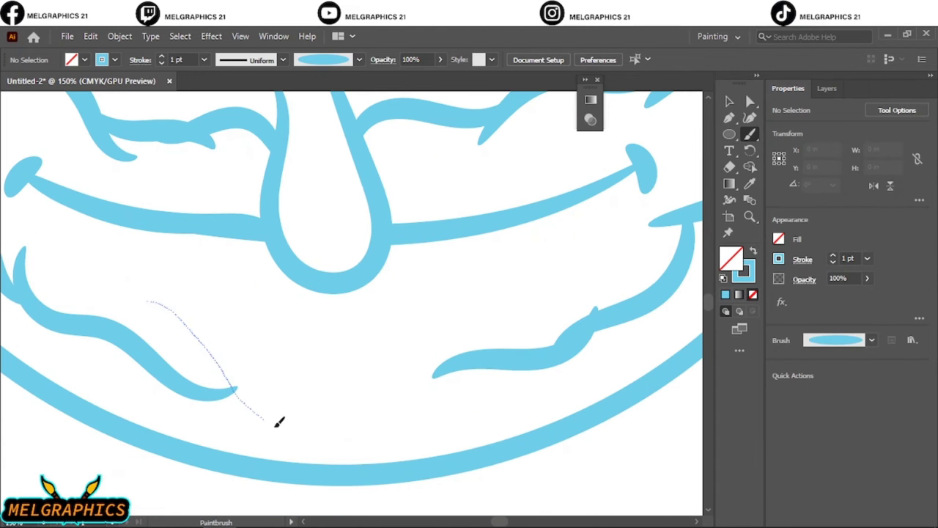
drag(146, 300, 539, 291)
drag(503, 239, 507, 233)
key(ctrl+0)
scroll(146, 297, up, 3)
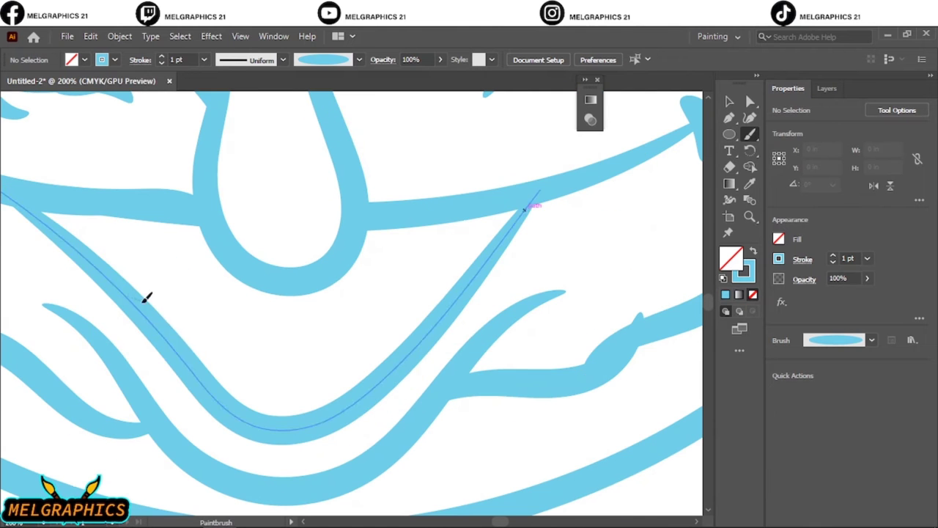
- Check the lid outline by selecting and deselecting it
key(ctrl+0)
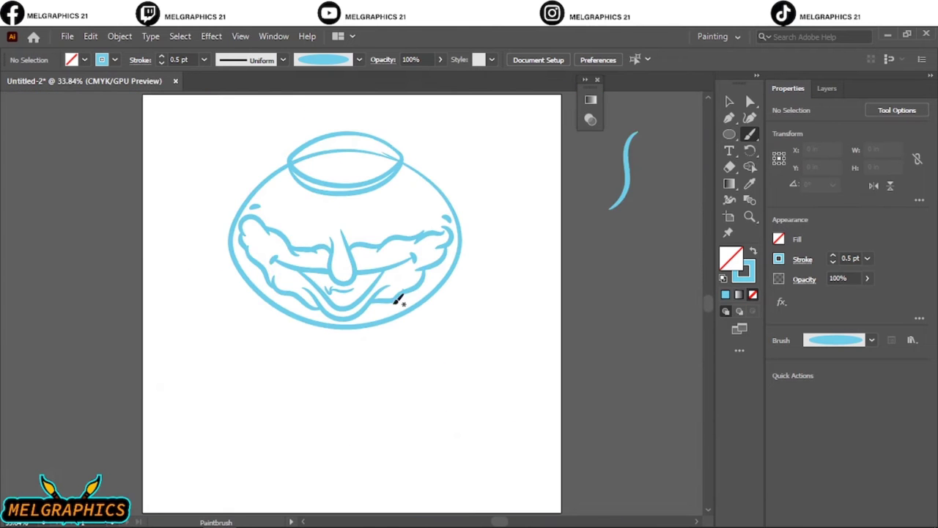
scroll(398, 299, up, 2)
scroll(423, 233, up, 2)
key(v)
click(323, 202)
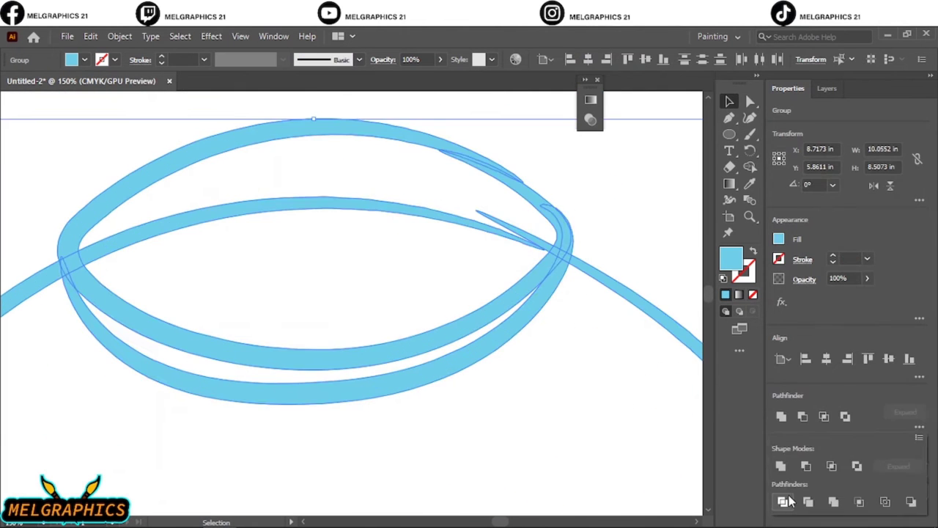
click(483, 235)
- Brush a small knob on top of the lid
key(ctrl+0)
scroll(401, 203, up, 3)
key(b)
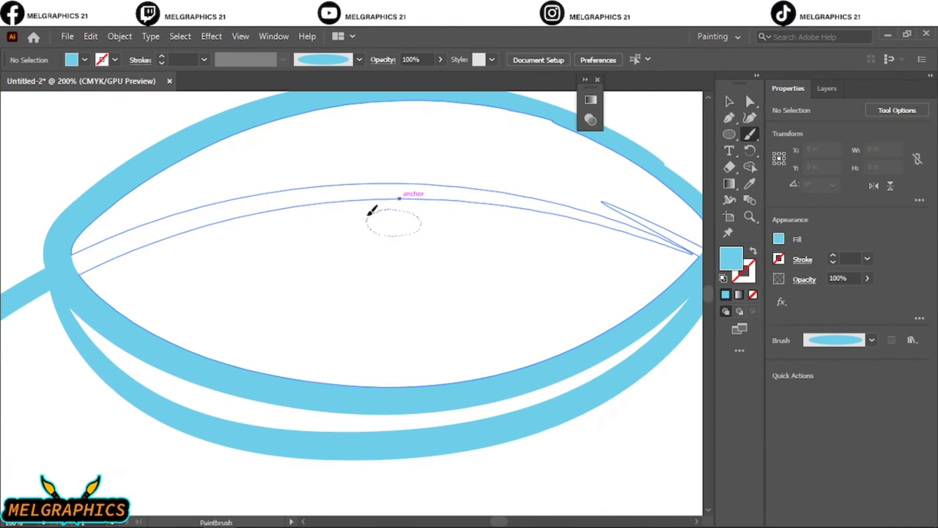
mouse_move(373, 207)
mouse_down()
mouse_move(382, 218)
mouse_move(376, 205)
mouse_up()
key(ctrl+0)
scroll(345, 157, up, 3)
- Draw a blue-filled, unoutlined bushy eyebrow and place a mirrored copy beside it
key(n)
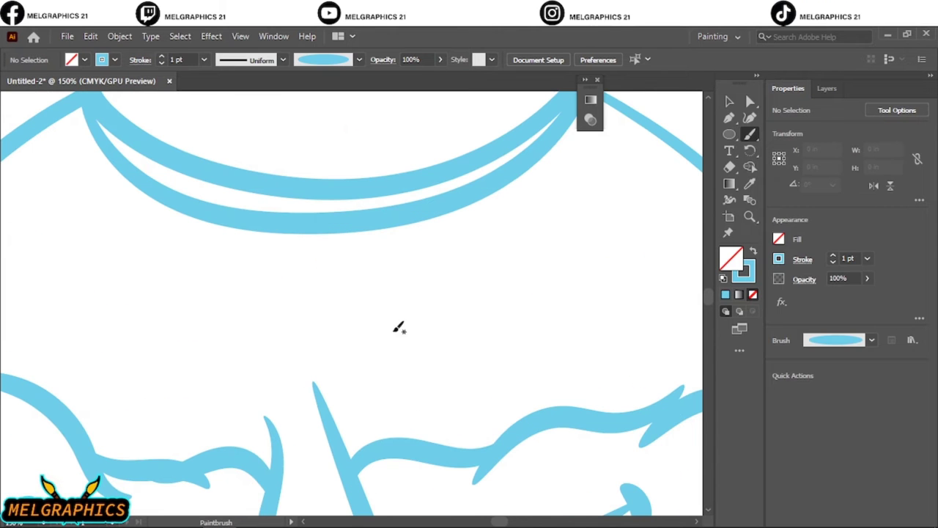
key(shift+x)
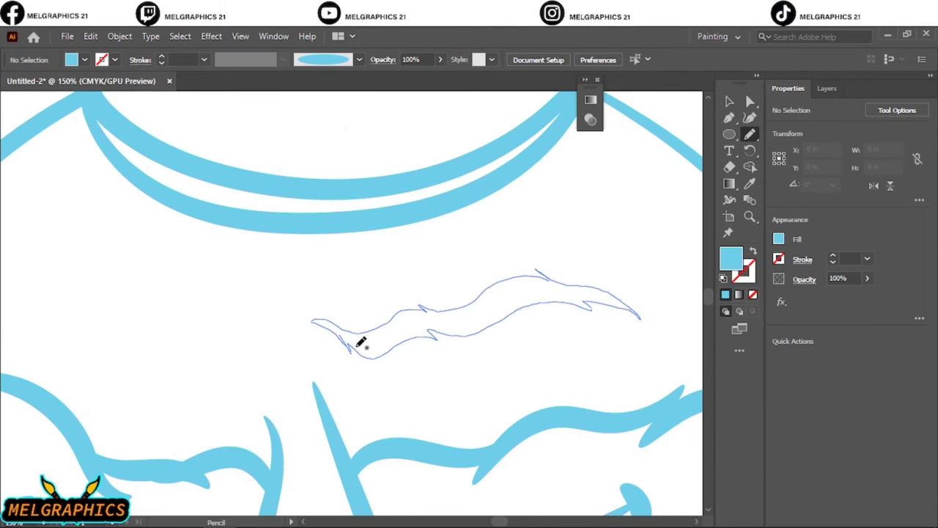
drag(358, 346, 363, 352)
key(v)
drag(508, 329, 371, 283)
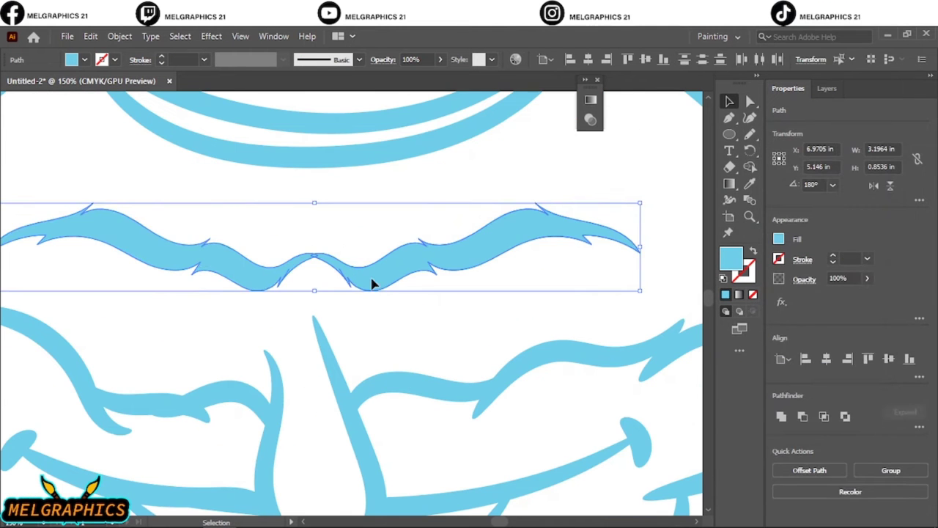
click(432, 298)
- Select and then deselect the nose and smile group
scroll(432, 297, left, 3)
click(407, 253)
click(399, 323)
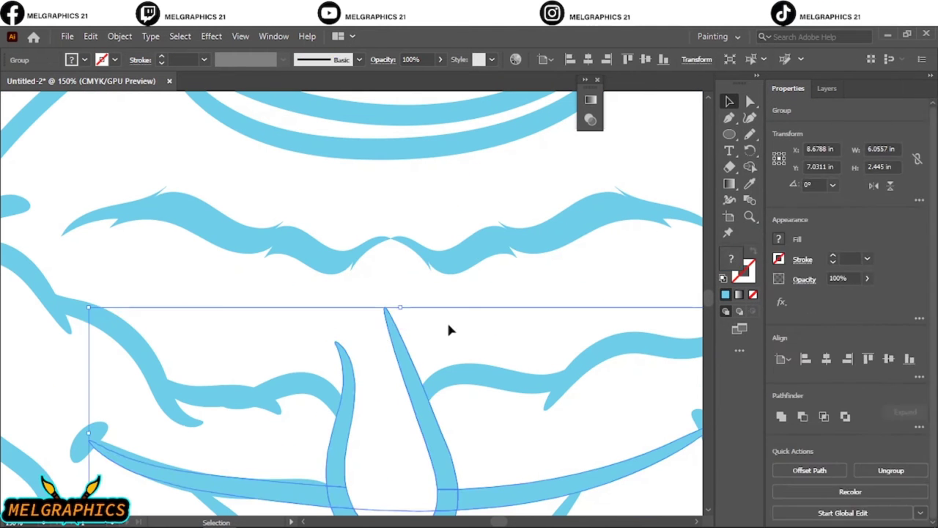
click(450, 330)
- Brush a curved stroke under the mustache
key(b)
drag(101, 250, 122, 258)
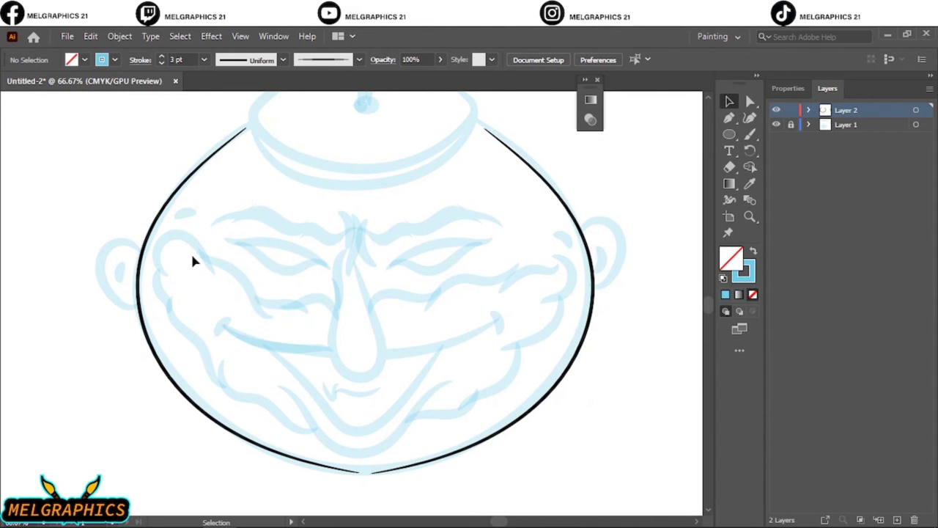
- Ink the jar's bottom curve in black
key(ctrl+minus)
key(b)
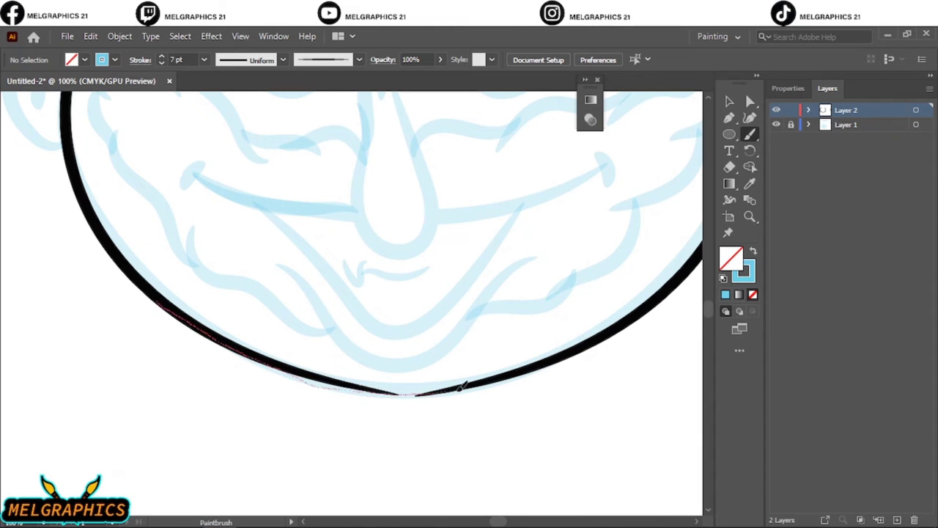
drag(460, 386, 466, 384)
drag(283, 363, 390, 415)
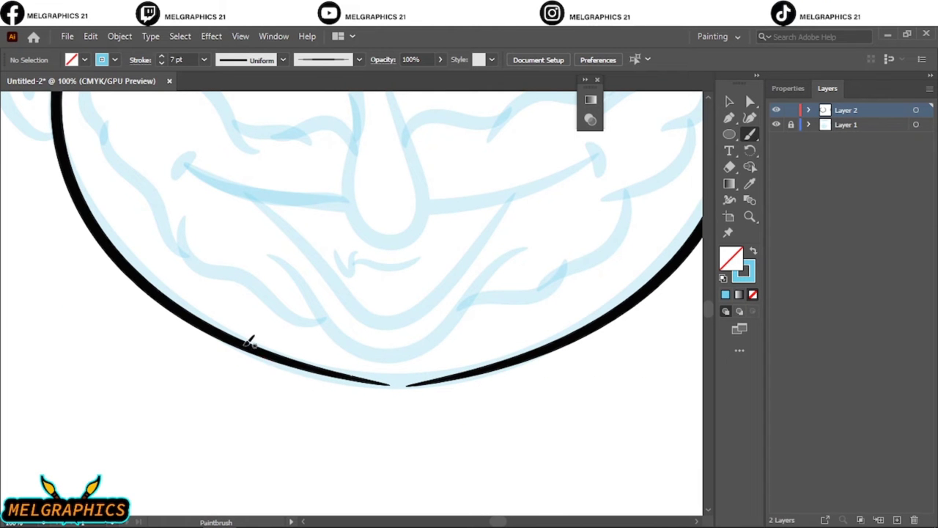
drag(525, 355, 525, 354)
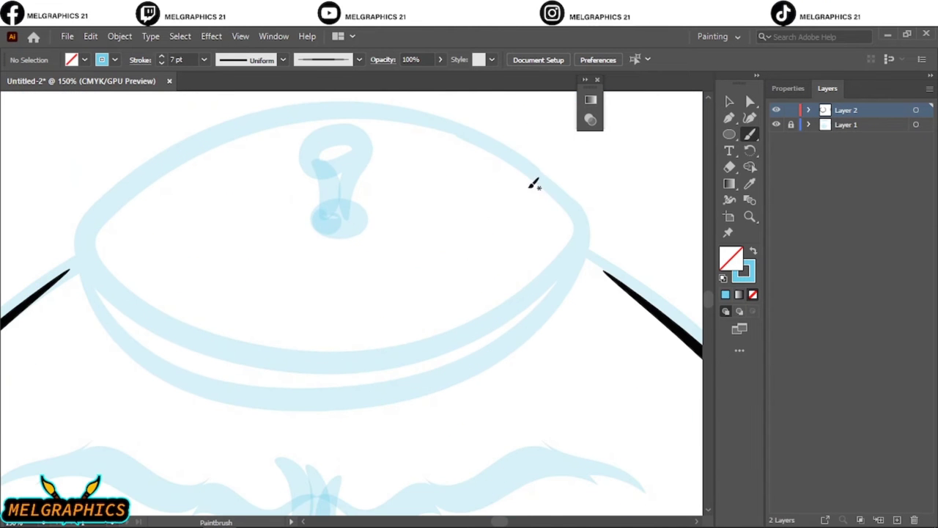
- Ink the lid's outer rim, lower rim line and knob in black, checking against the sketch
drag(541, 294, 540, 294)
drag(125, 174, 81, 241)
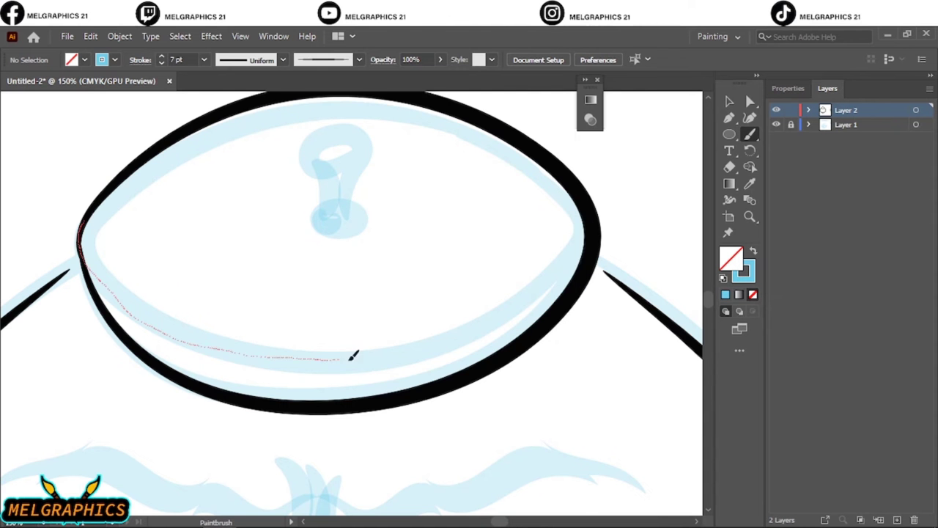
drag(352, 355, 579, 258)
drag(29, 396, 249, 205)
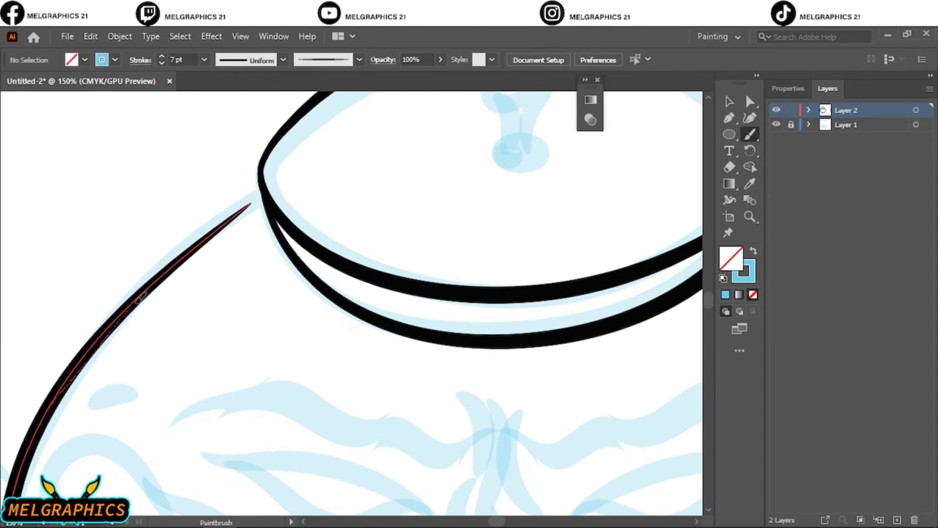
key(ctrl+minus)
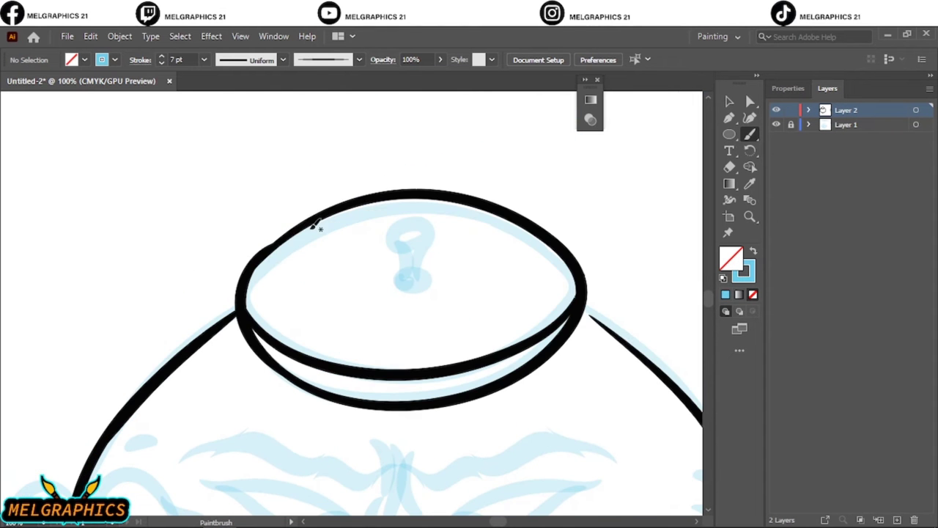
drag(673, 372, 689, 396)
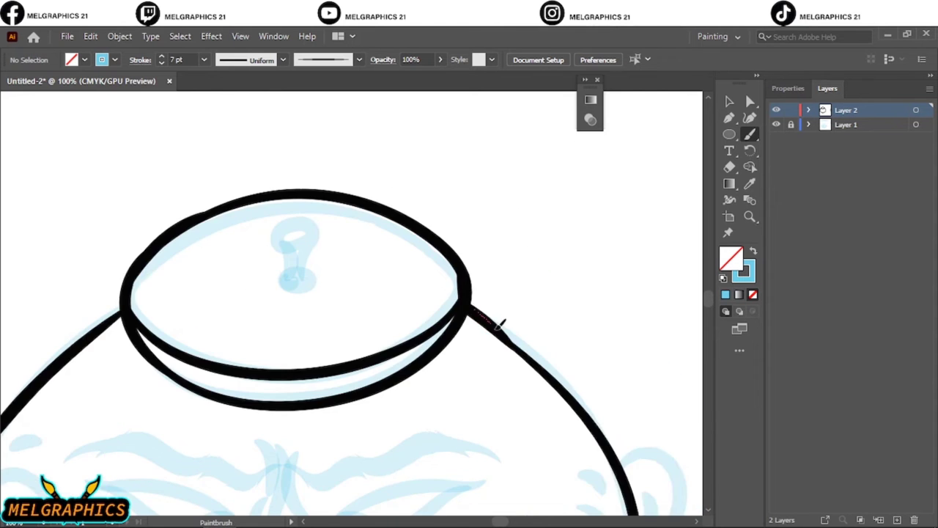
key(ctrl+minus)
key(ctrl+minus)
click(776, 124)
key(ctrl+plus)
key(ctrl+plus)
key(ctrl+plus)
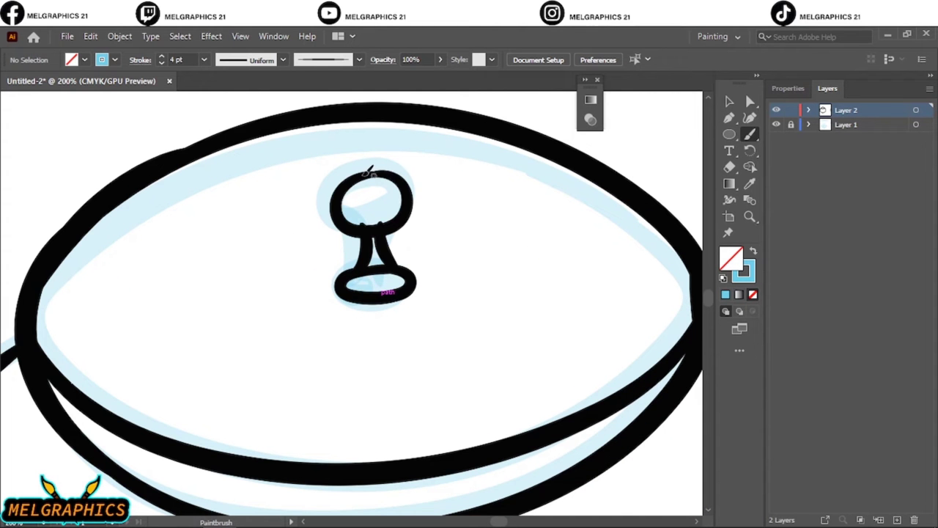
key(ctrl+minus)
key(ctrl+minus)
- Ink the lid's inner rim and both curly halves of the mustache in black
drag(279, 273, 296, 271)
key(ctrl+minus)
key(ctrl+minus)
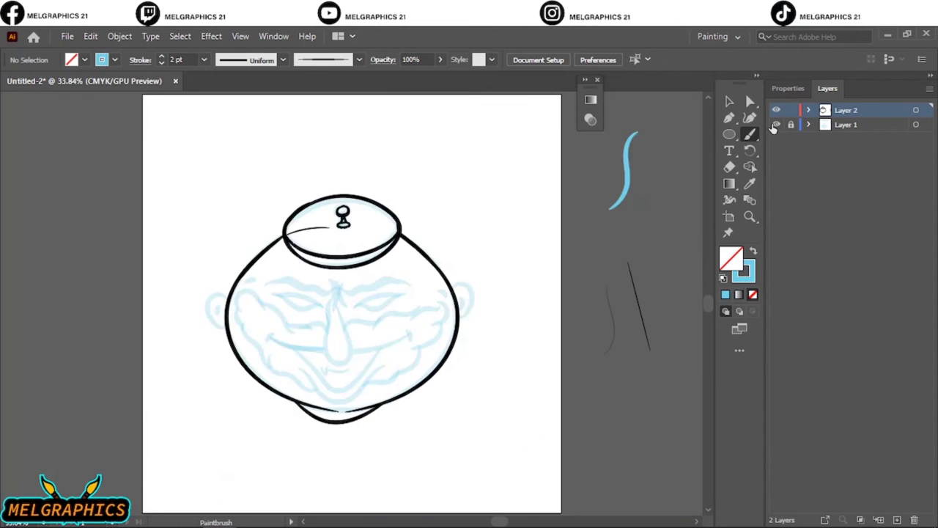
key(ctrl+plus)
key(ctrl+plus)
scroll(383, 335, up, 2)
drag(130, 226, 89, 153)
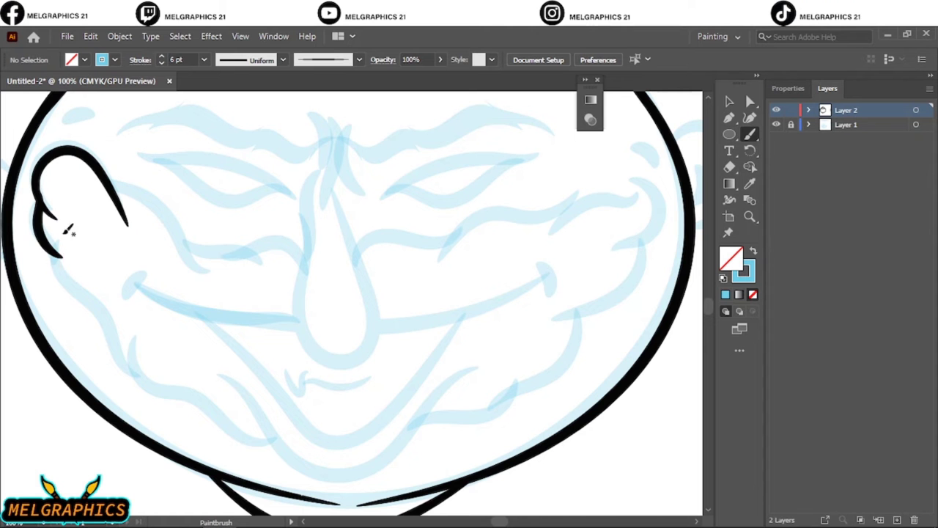
drag(59, 236, 139, 363)
drag(128, 317, 271, 441)
drag(214, 377, 476, 381)
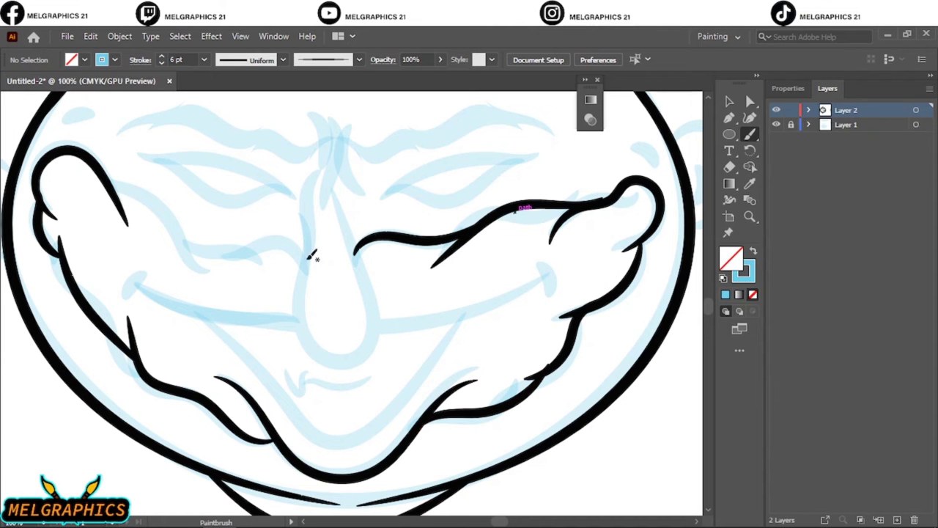
- Ink the smile line, V-shaped chin line, a lip curl and a small fang
drag(279, 309, 554, 272)
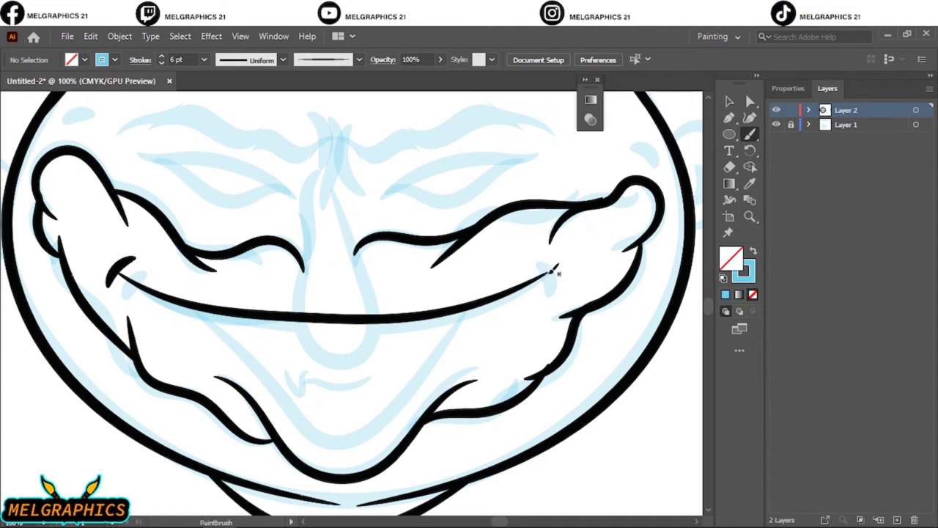
drag(234, 338, 470, 311)
scroll(341, 414, up, 3)
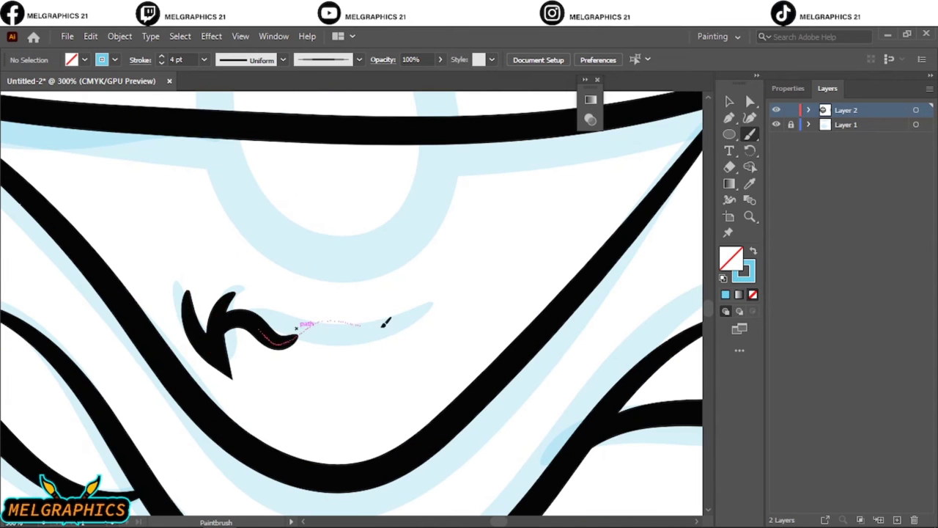
scroll(370, 293, down, 3)
scroll(212, 293, up, 2)
drag(150, 287, 317, 294)
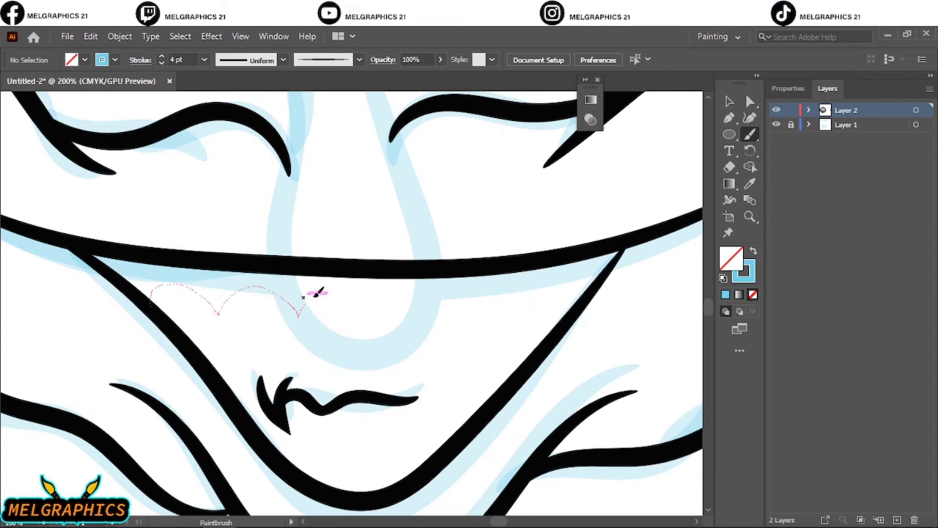
drag(586, 297, 593, 294)
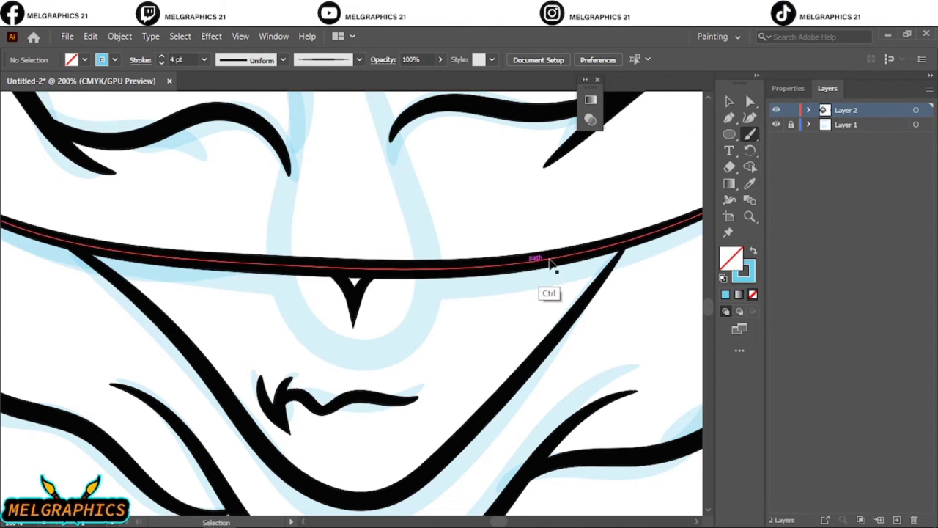
scroll(469, 342, down, 1)
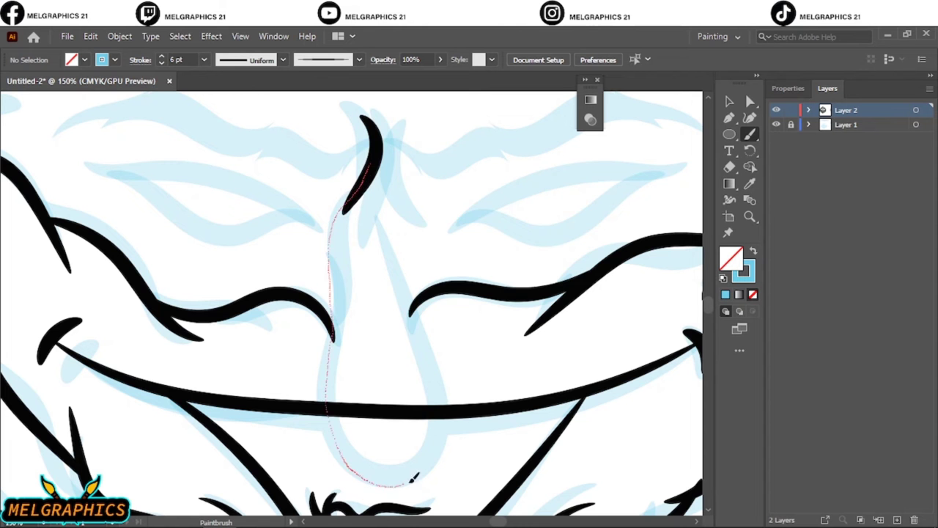
- Ink the nose outline and select it together with the other face strokes
drag(413, 477, 375, 154)
key(v)
click(334, 330)
shift+click(513, 399)
click(120, 36)
click(178, 98)
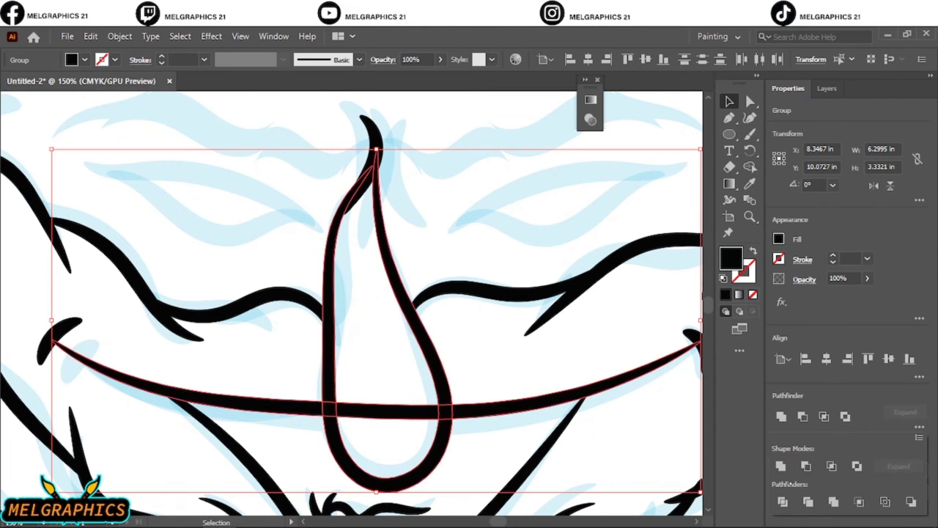
key(ctrl+shift+a)
key(b)
scroll(381, 328, up, 3)
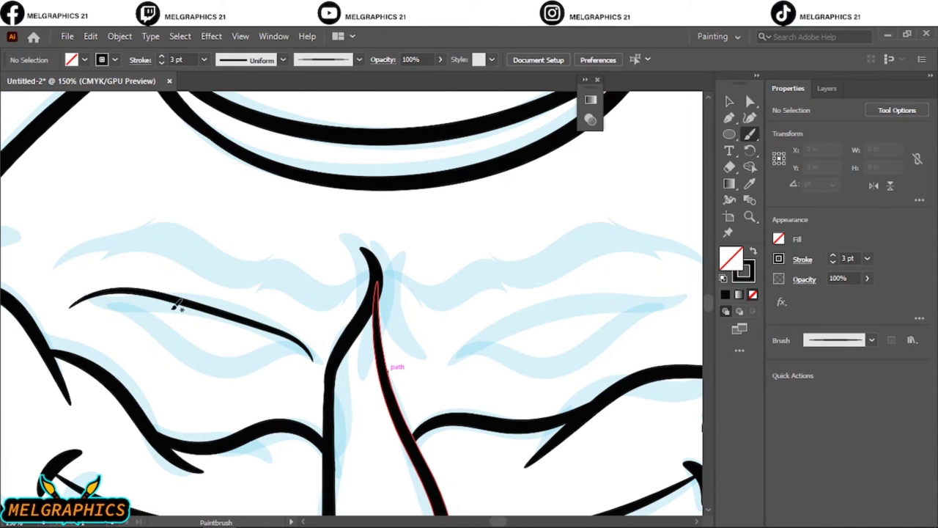
- Reflect a copy of the left eye strokes onto the right side
key(v)
drag(51, 275, 337, 370)
right_click(366, 398)
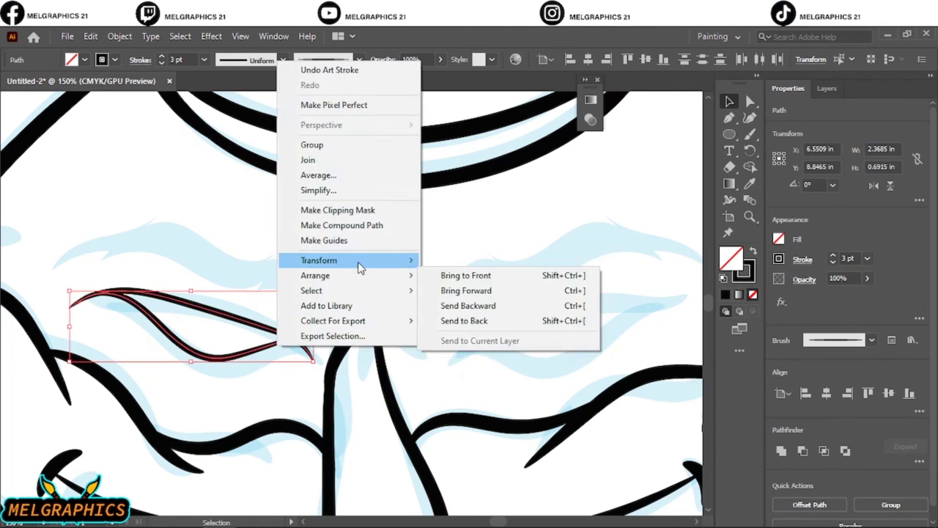
drag(242, 313, 618, 317)
key(b)
scroll(354, 323, right, 1)
- Ink an eyelid line beside the nose and a short crease beside the right eye
key(ctrl+shift+a)
drag(373, 236, 382, 351)
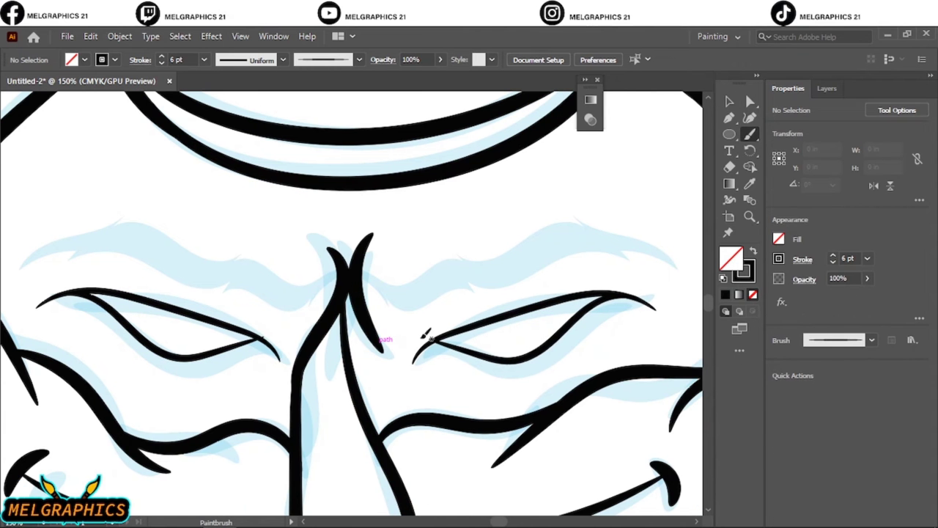
key(ctrl+plus)
ctrl+click(271, 317)
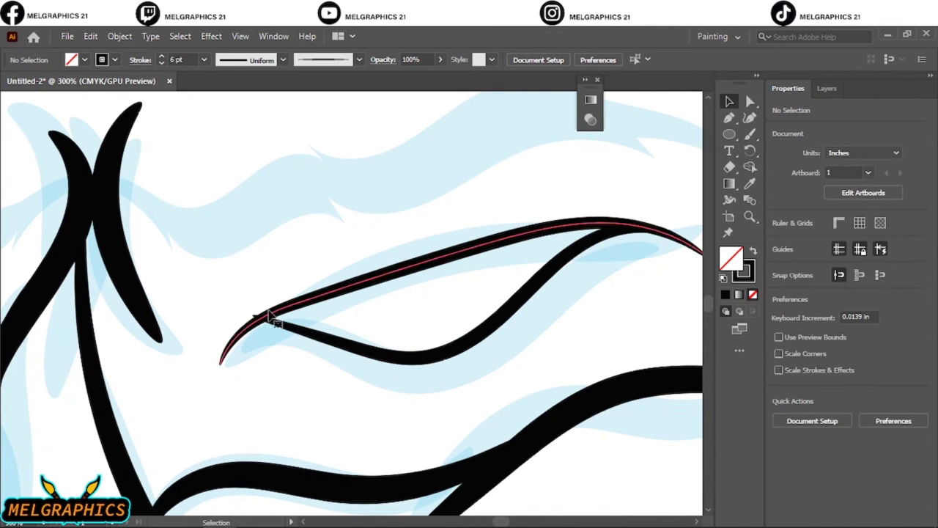
key(ctrl+shift+a)
mouse_move(154, 240)
mouse_down()
mouse_move(202, 302)
mouse_move(121, 314)
mouse_up()
scroll(183, 288, left, 3)
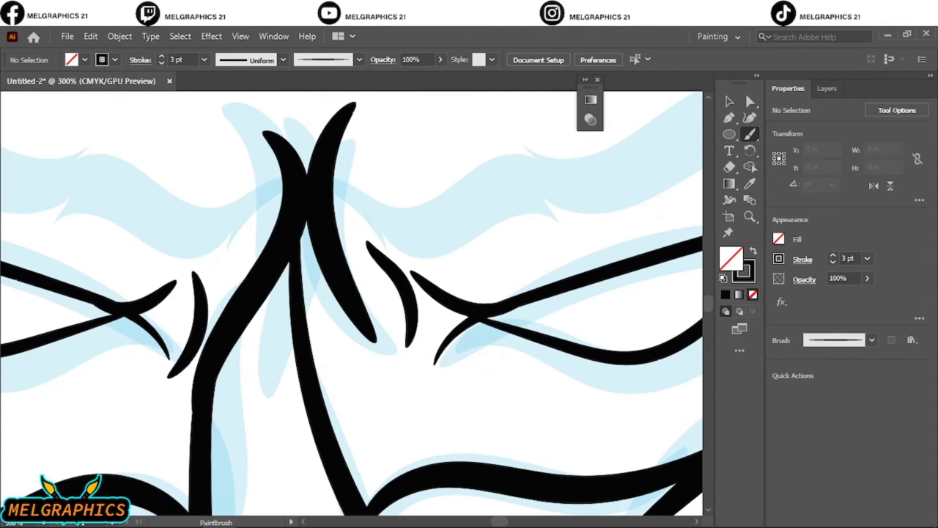
key(ctrl+0)
- Reflect a copy of the inked right ear to the left side, toggling the sketch layer to check
key(F7)
click(776, 124)
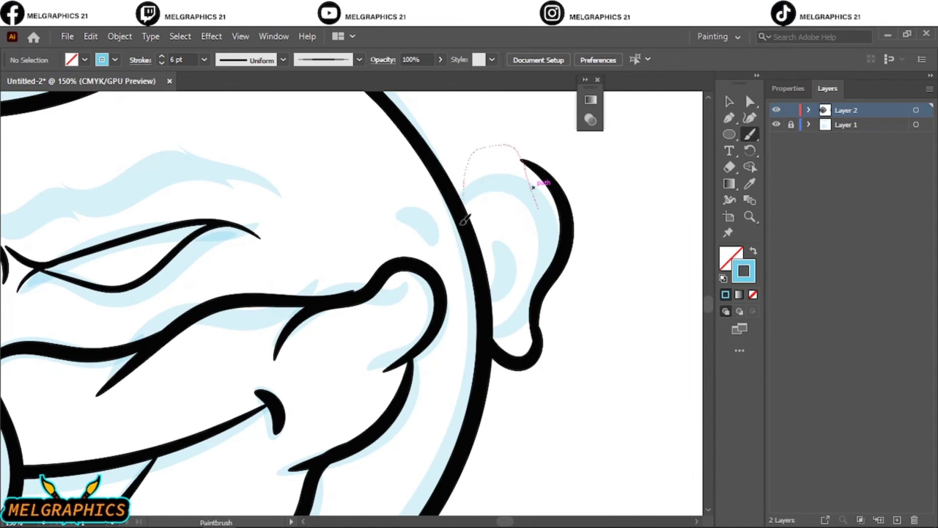
key(ctrl+0)
key(v)
drag(454, 308, 210, 314)
right_click(209, 315)
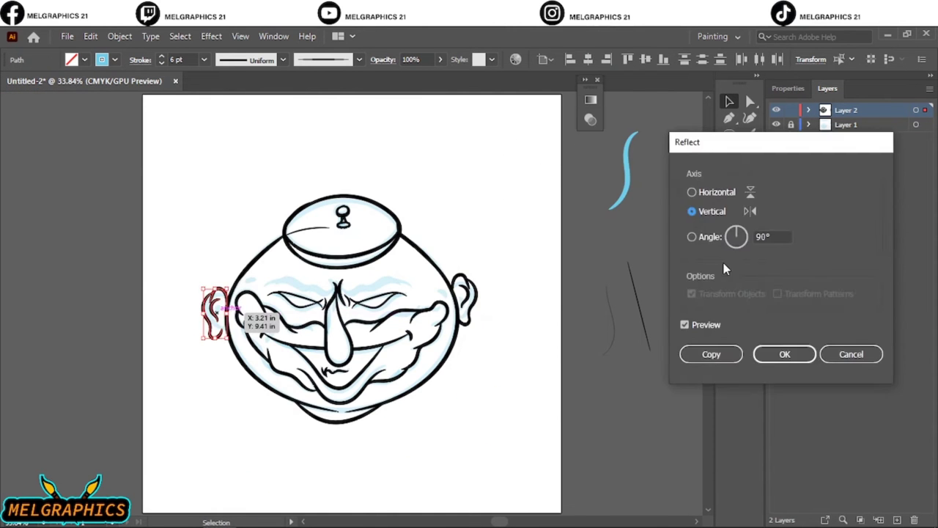
click(773, 352)
key(ctrl+0)
key(ctrl+shift+a)
click(776, 125)
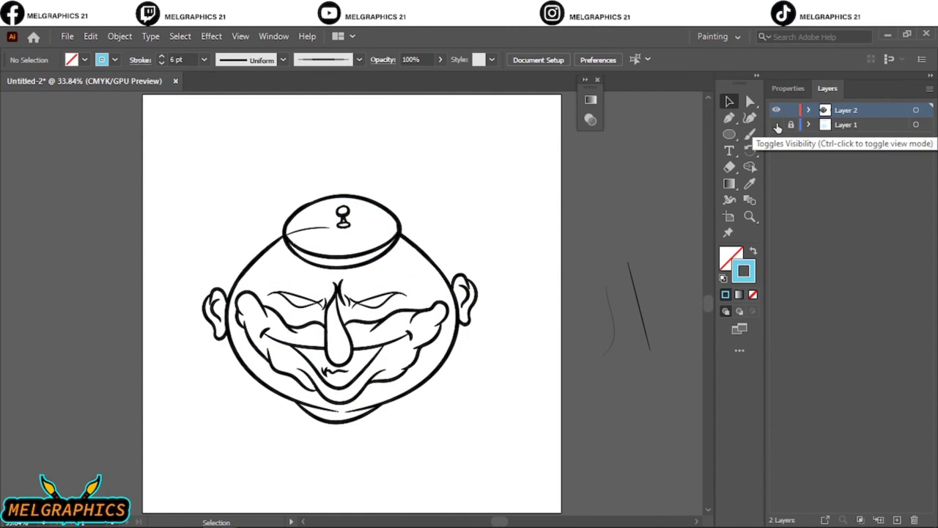
click(776, 125)
- Draw the right eyebrow as a black shape and place a mirrored copy over the left eye
key(n)
scroll(228, 229, up, 5)
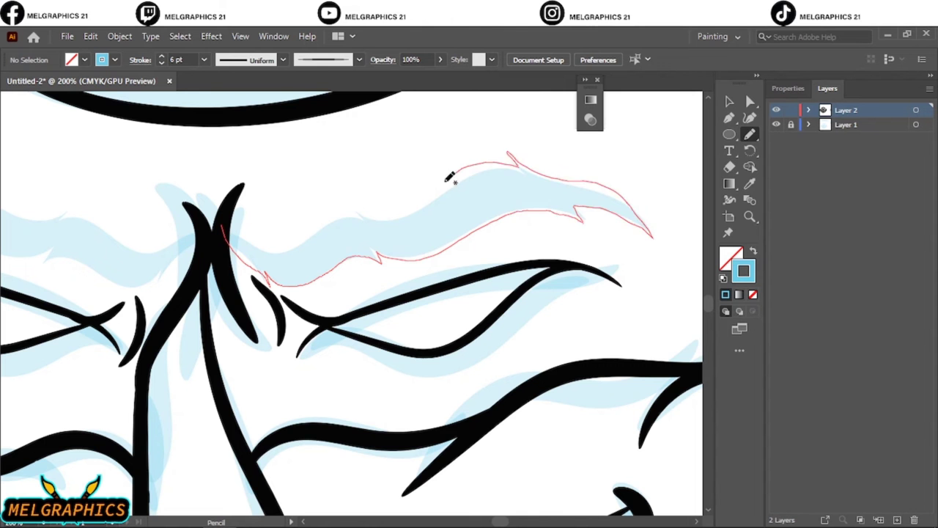
drag(449, 178, 452, 174)
key(v)
scroll(445, 263, left, 5)
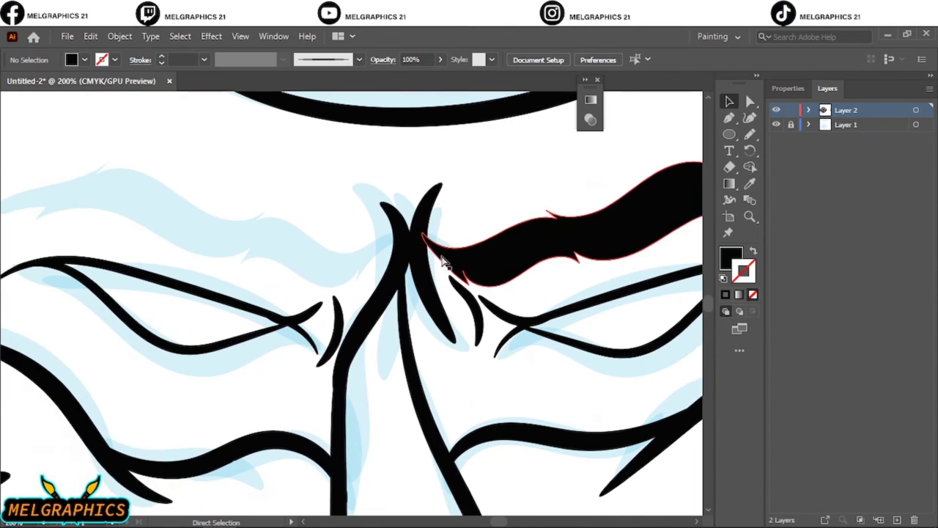
scroll(445, 263, left, 3)
drag(344, 236, 210, 220)
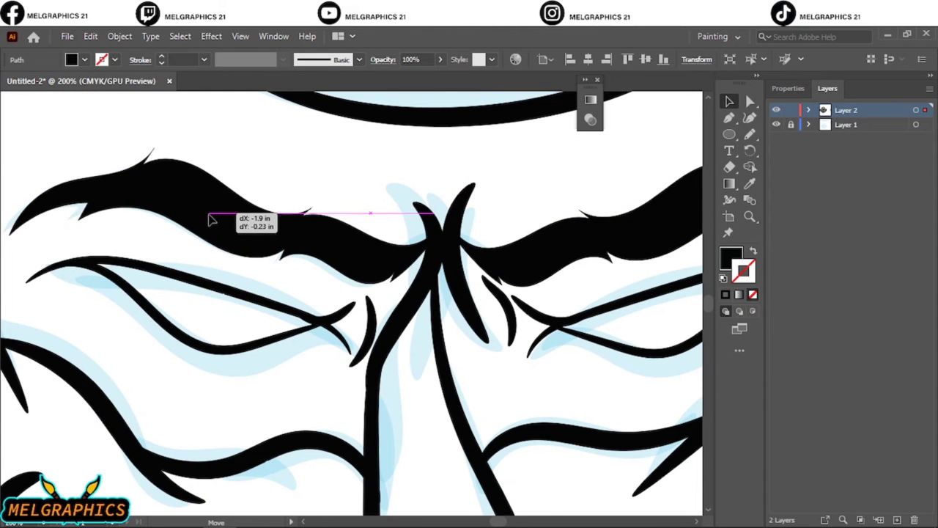
- Draw black spikes on the left eye's upper lid and underneath it
key(ctrl+0)
scroll(352, 293, up, 5)
key(n)
key(ctrl+shift+a)
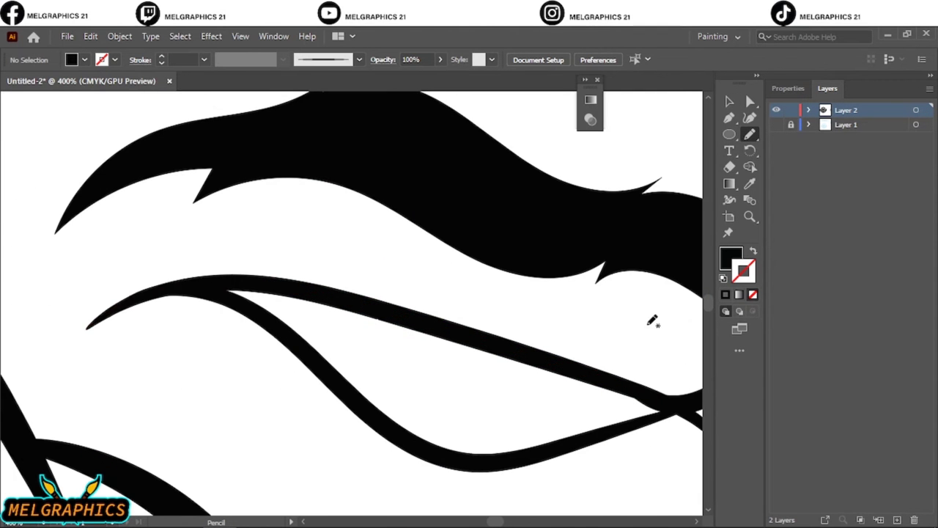
drag(359, 308, 356, 311)
drag(334, 378, 265, 286)
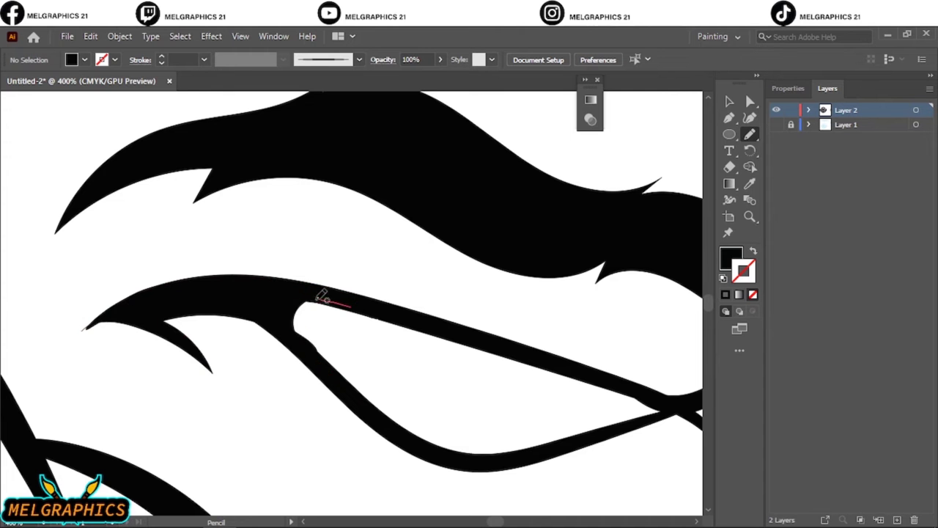
drag(320, 418, 320, 416)
- Add another eyelid spike and thicken and fill the eye's inner corner in black
scroll(345, 307, down, 2)
scroll(344, 307, right, 4)
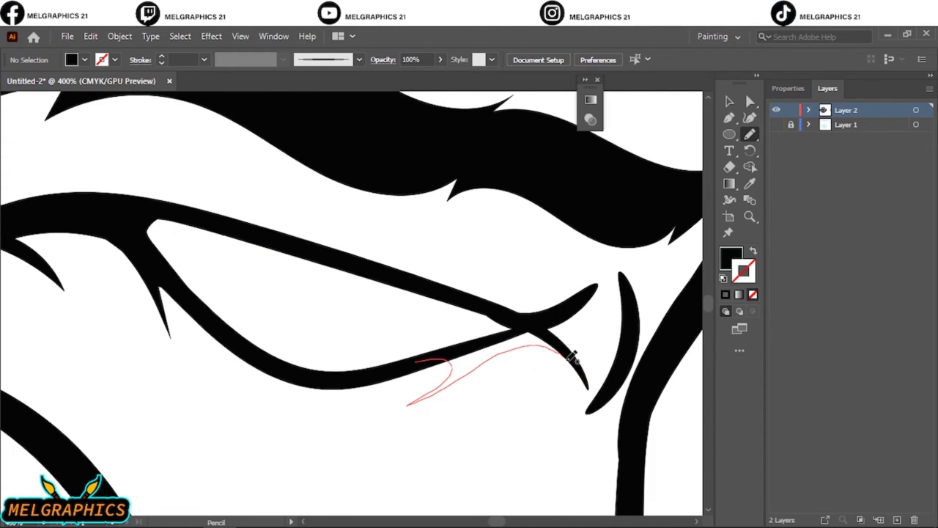
drag(452, 278, 389, 253)
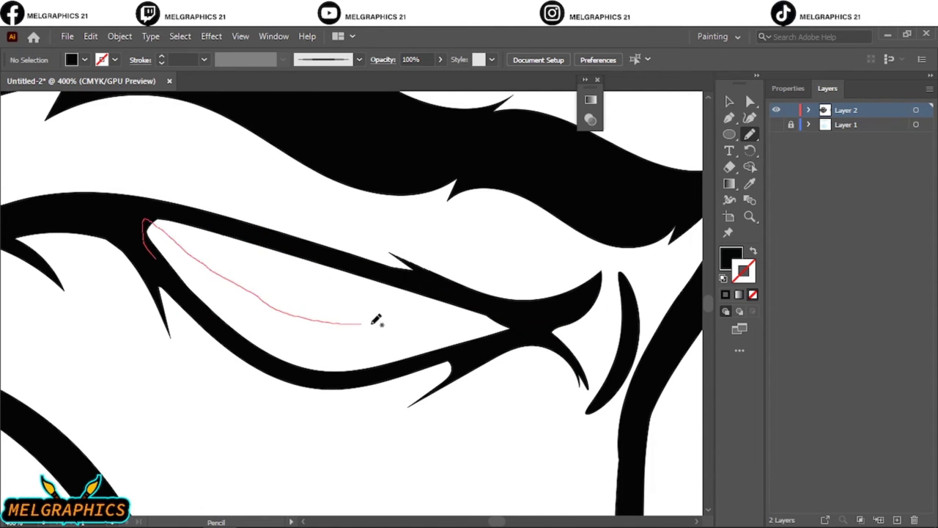
drag(376, 321, 454, 315)
key(ctrl+0)
scroll(290, 248, up, 5)
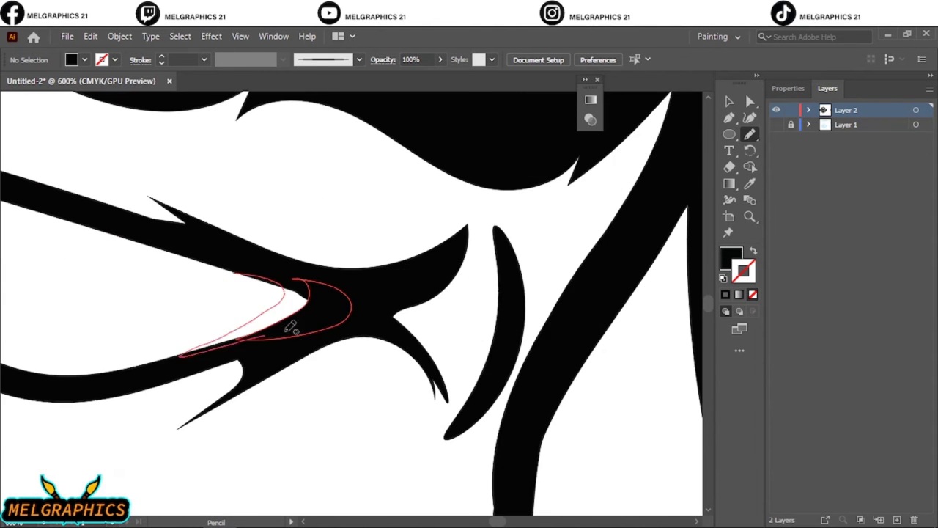
drag(291, 328, 291, 328)
- Draw a filled black detail shape and select the left eye's paths
key(ctrl+0)
scroll(175, 190, up, 5)
drag(138, 157, 212, 224)
drag(129, 152, 128, 152)
key(ctrl+0)
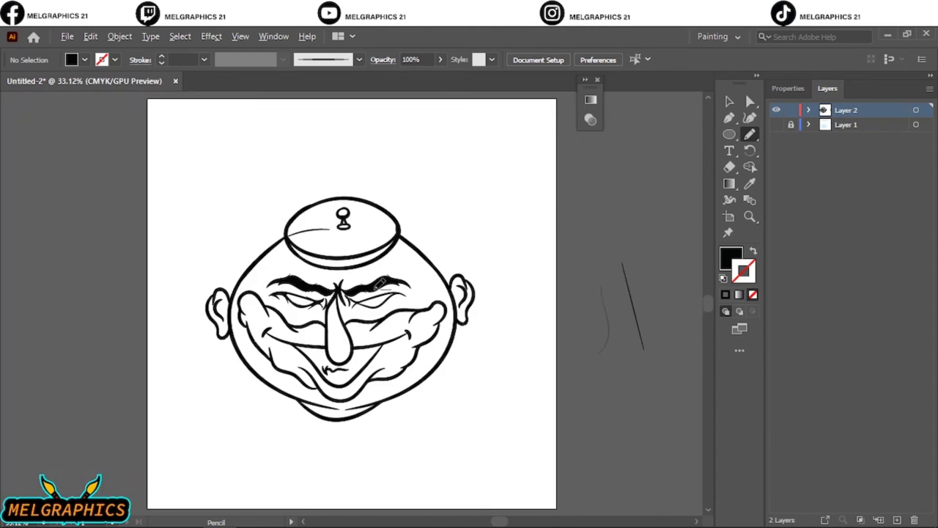
scroll(106, 346, up, 3)
- Delete the old right eye and select all paths of the left eye
key(v)
shift+click(117, 323)
click(418, 337)
key(Delete)
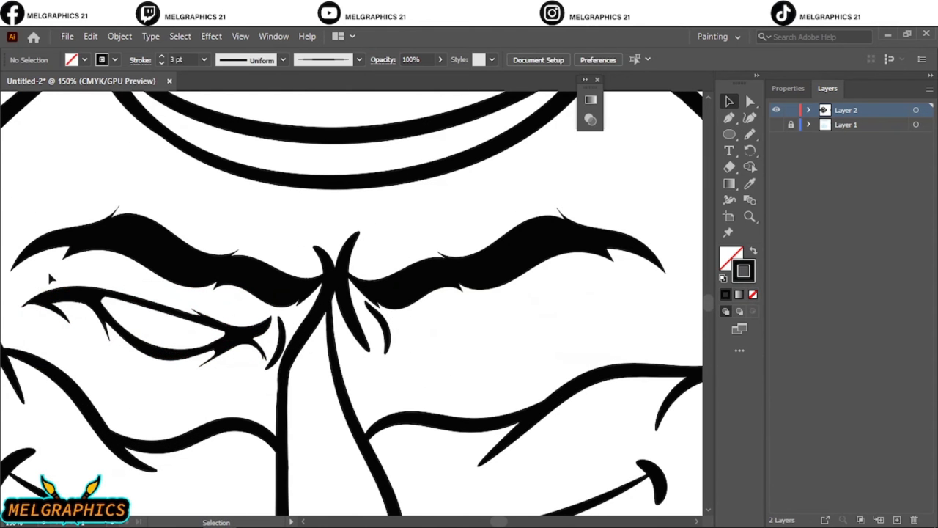
drag(47, 272, 119, 345)
- Reflect a copy of the left eye and move it into place on the right side
right_click(436, 373)
click(666, 296)
mouse_move(55, 337)
mouse_down()
mouse_move(393, 356)
mouse_move(444, 333)
mouse_up()
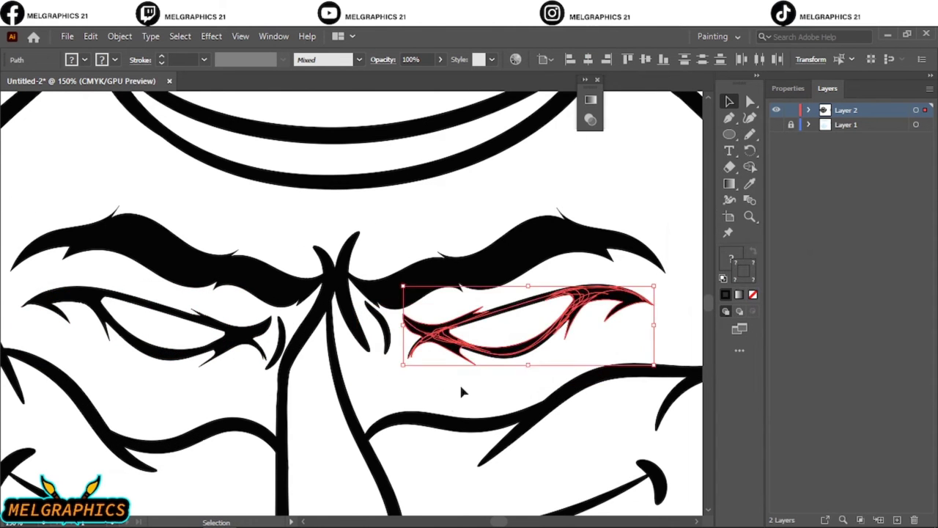
click(459, 382)
key(ctrl+0)
scroll(316, 230, up, 4)
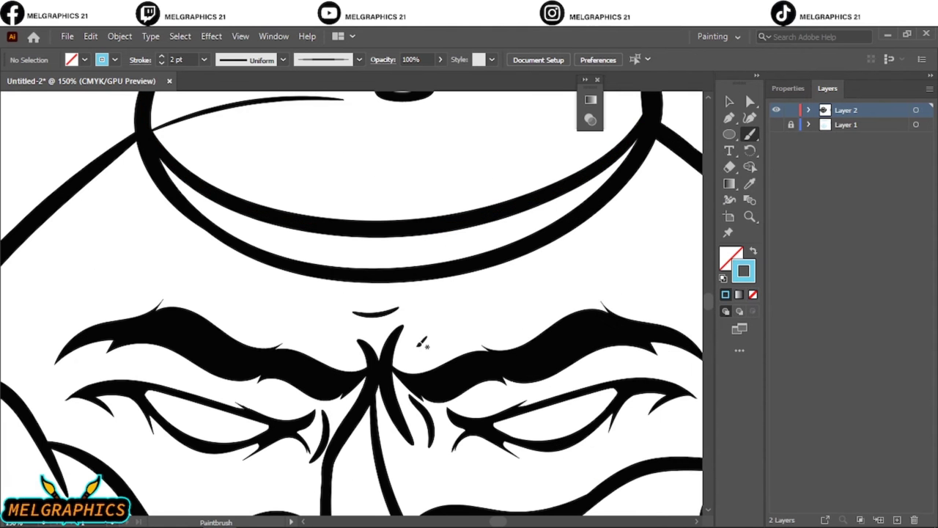
key(ctrl+0)
- Move the old left ear off the face and nudge the right ear's inner line outward
key(v)
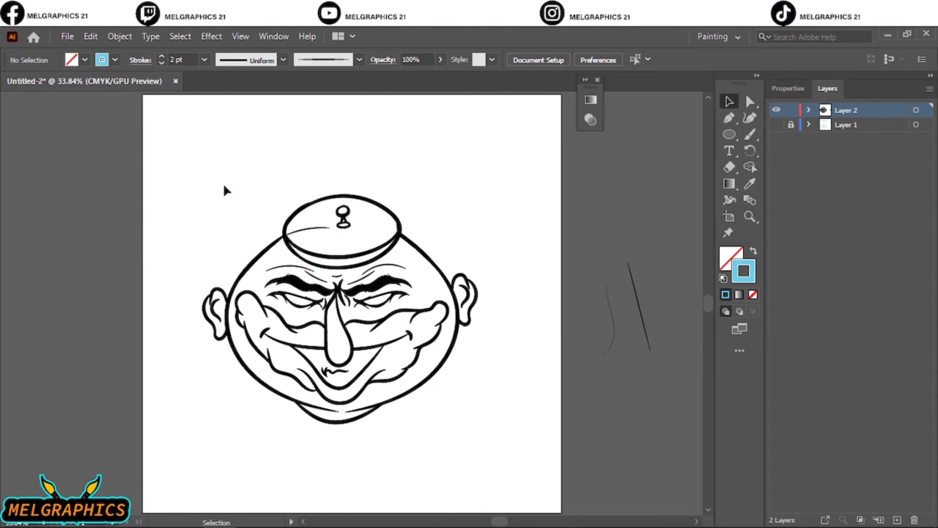
key(ctrl+a)
scroll(464, 324, up, 5)
click(464, 324)
click(575, 396)
key(ctrl+0)
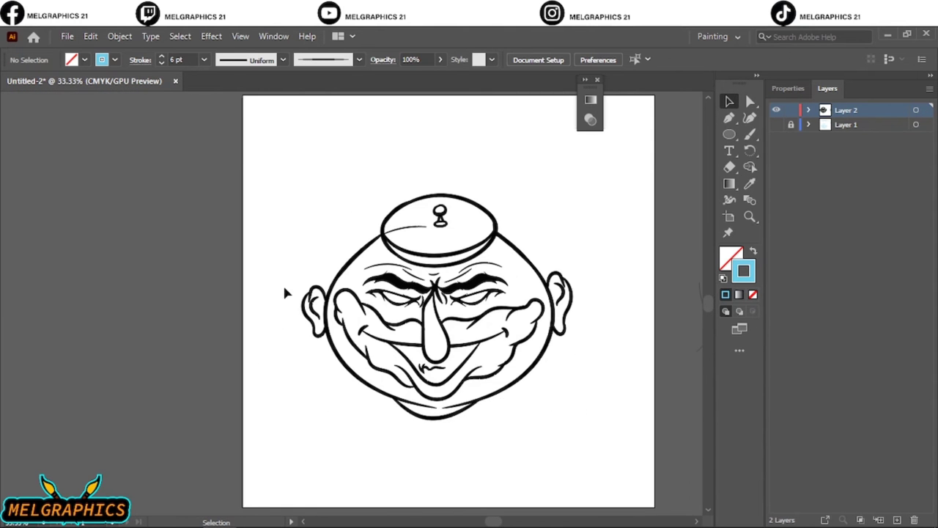
drag(311, 301, 578, 283)
scroll(578, 284, up, 3)
drag(490, 239, 503, 203)
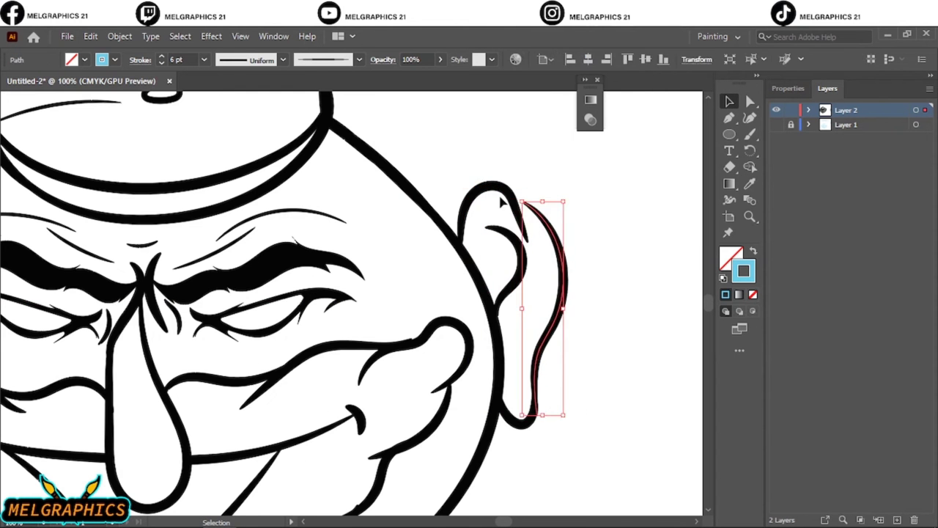
click(613, 243)
key(ctrl+0)
- Reflect a copy of the right ear and move it to the face's left side
click(461, 311)
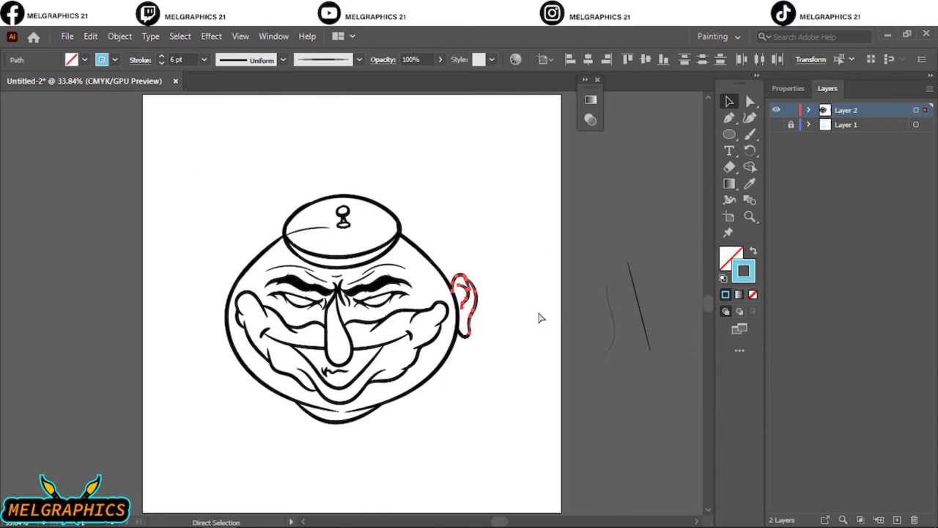
right_click(449, 311)
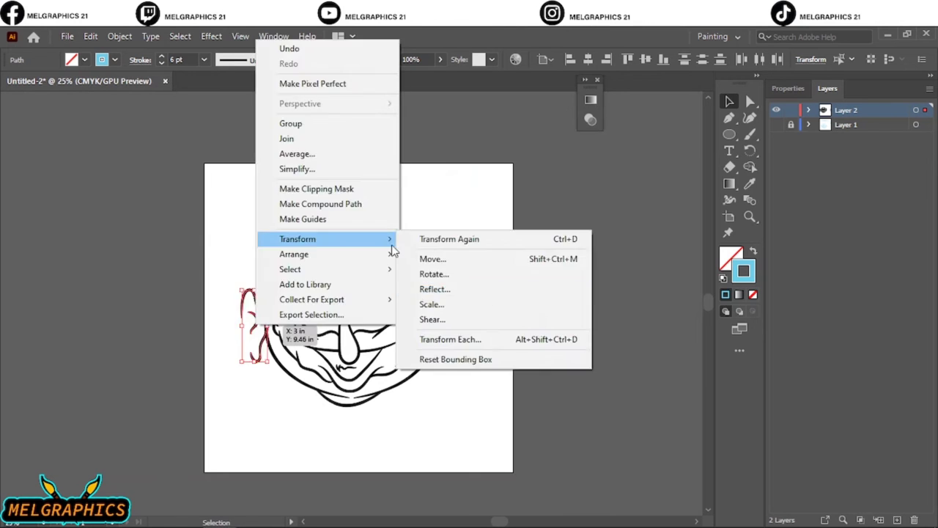
click(429, 286)
click(711, 354)
key(ctrl+plus)
key(ctrl+plus)
drag(252, 220, 233, 211)
click(599, 194)
- Reposition the mirrored left ear down against the head
key(ctrl+0)
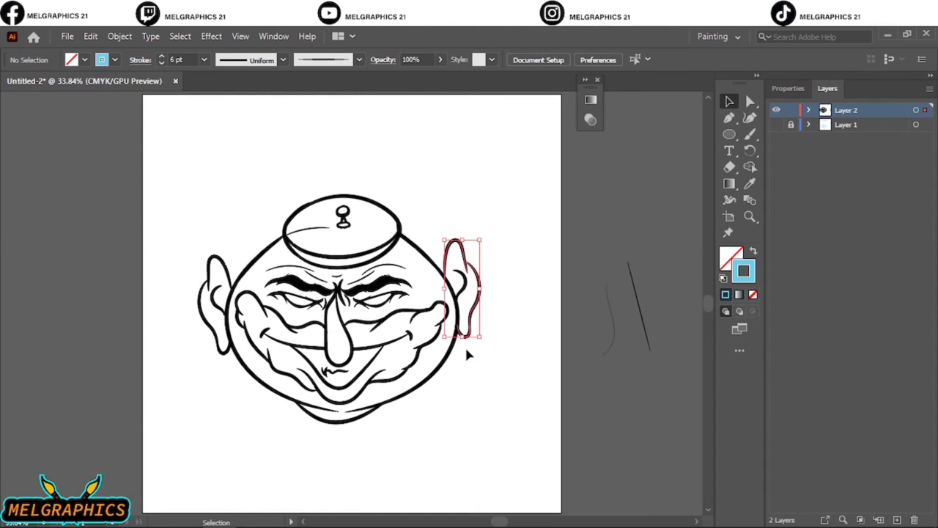
key(ctrl+plus)
key(ctrl+plus)
drag(105, 275, 102, 286)
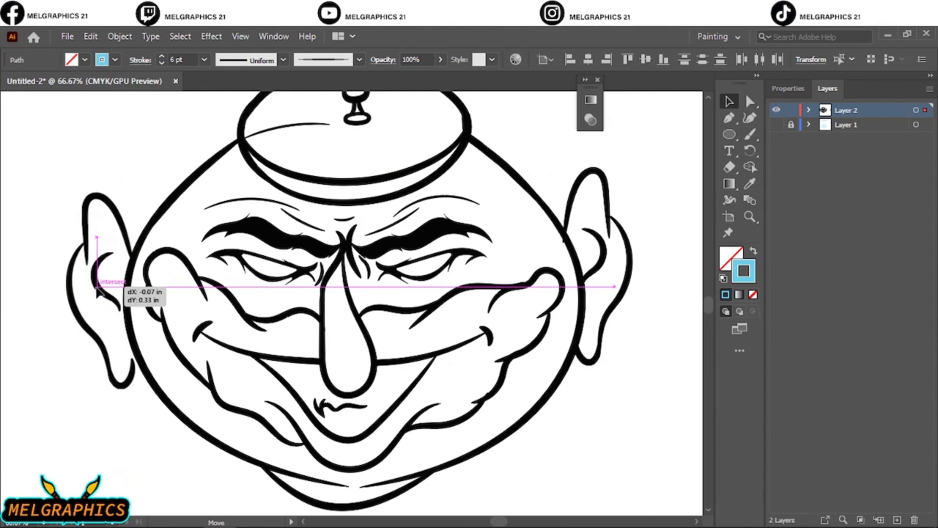
key(ctrl+minus)
key(ctrl+0)
click(209, 308)
key(ctrl+plus)
key(ctrl+plus)
drag(239, 222, 235, 220)
key(ctrl+shift+a)
key(ctrl+0)
- Set the brush stroke weight to 2 pt for the cheek crease
key(ctrl+plus)
key(ctrl+plus)
key(ctrl+plus)
key(b)
key(ctrl+minus)
key(ctrl+minus)
key(ctrl+minus)
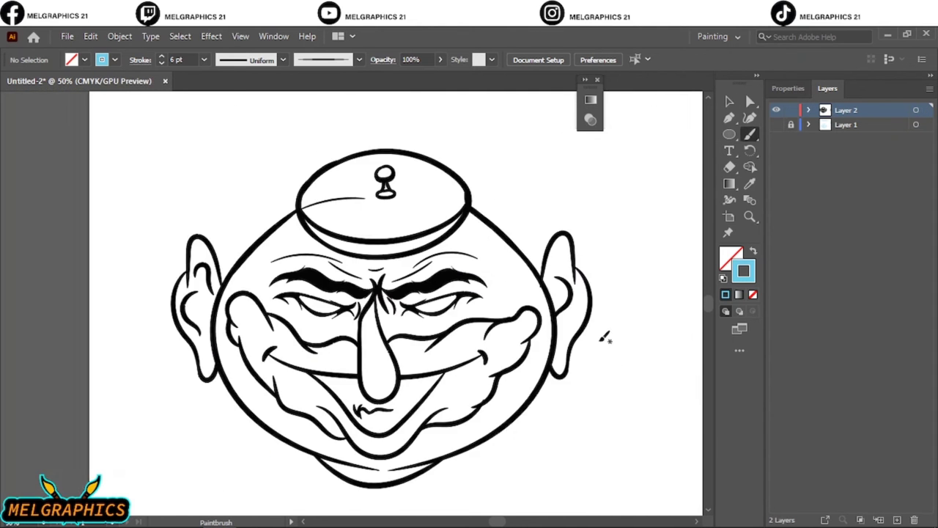
scroll(605, 337, up, 2)
key(ctrl+0)
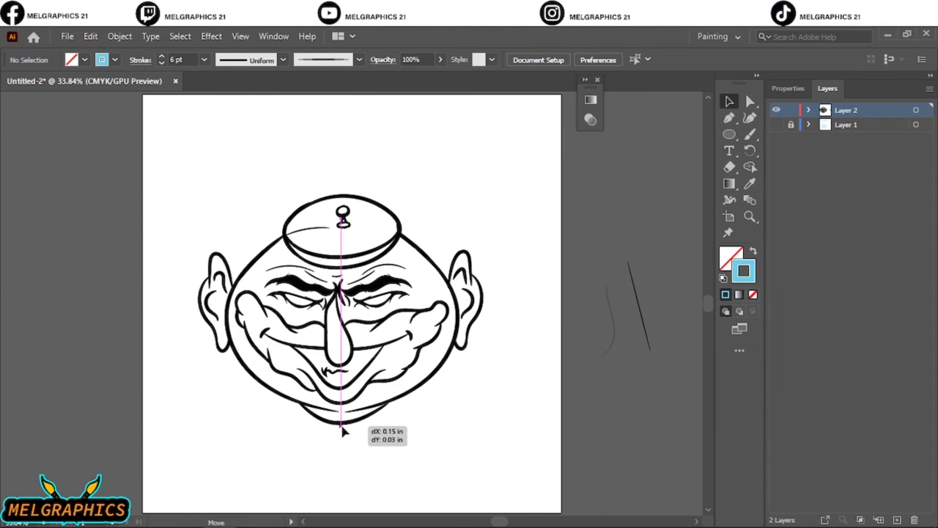
scroll(344, 429, up, 4)
key(ctrl+0)
scroll(277, 293, up, 4)
click(204, 60)
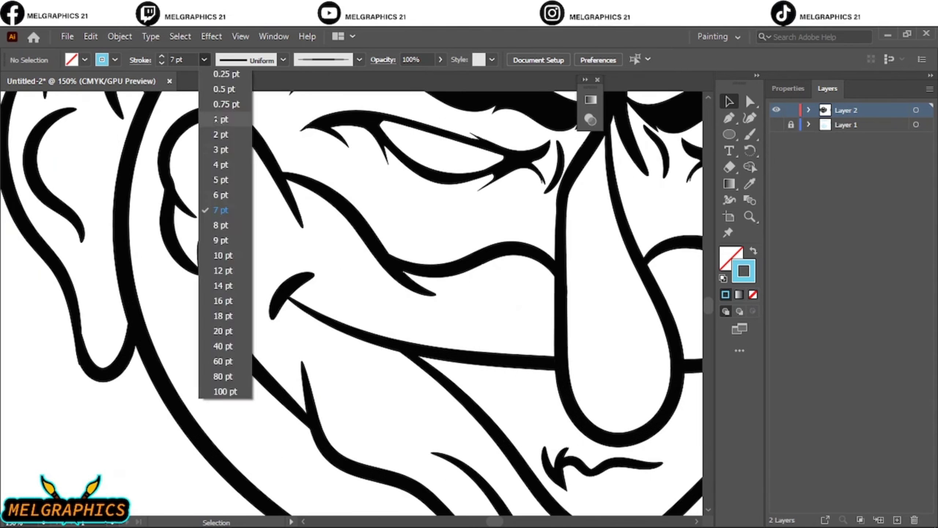
click(220, 145)
- Paint the thin cheek crease, then select all artwork and group it
key(b)
key(ctrl+0)
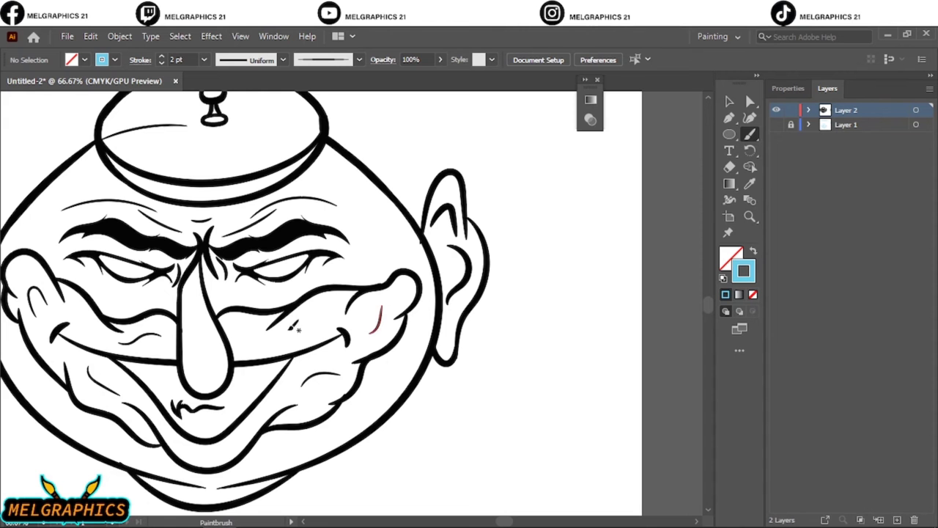
key(ctrl+0)
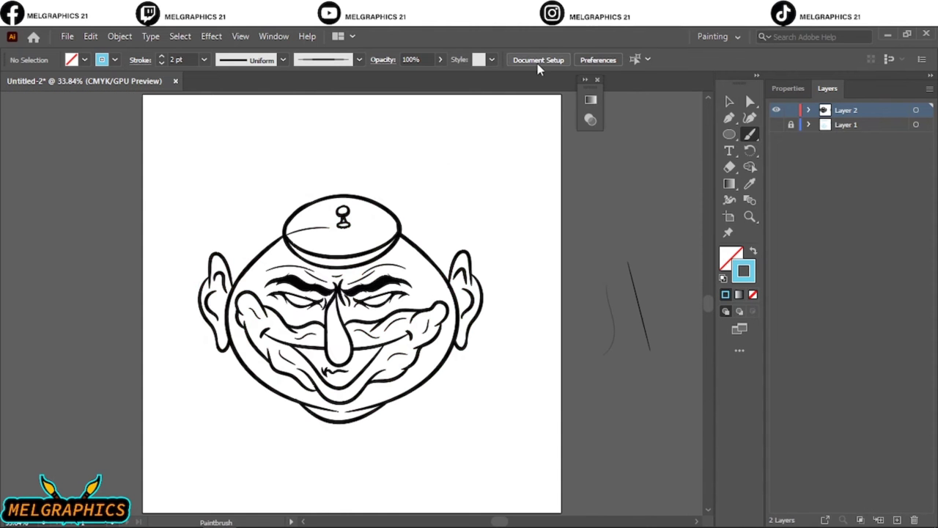
key(v)
key(ctrl+a)
key(ctrl+g)
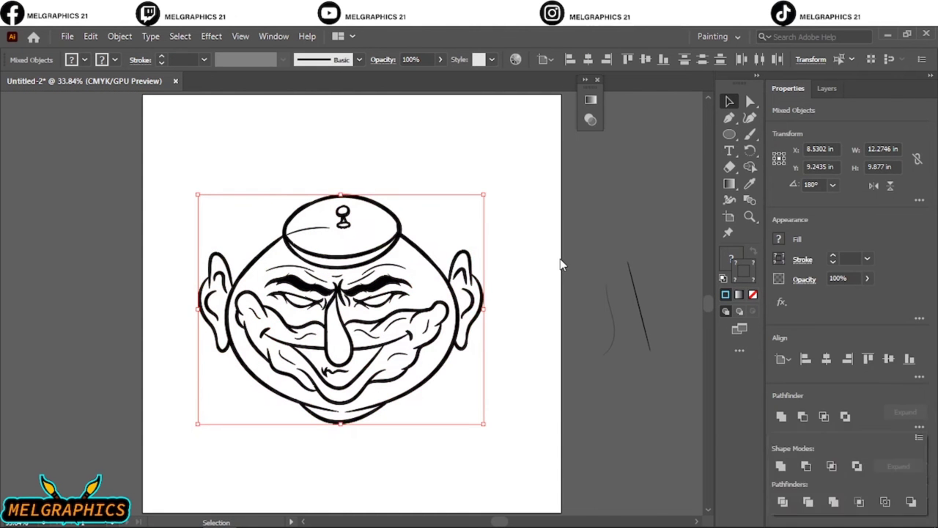
- Draw a blue-filled rectangle covering the whole face
click(469, 223)
click(415, 275)
key(ctrl+shift+a)
click(828, 88)
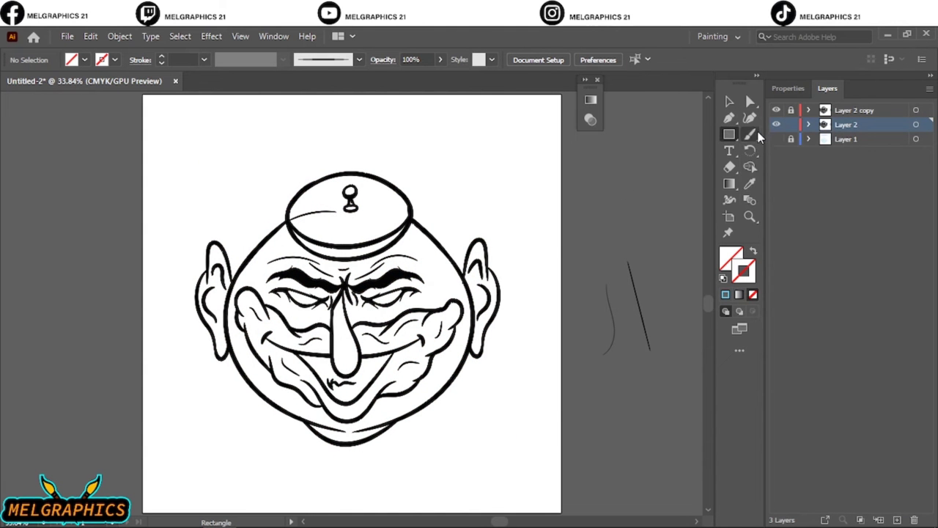
double_click(730, 258)
click(685, 222)
click(800, 195)
drag(174, 133, 532, 489)
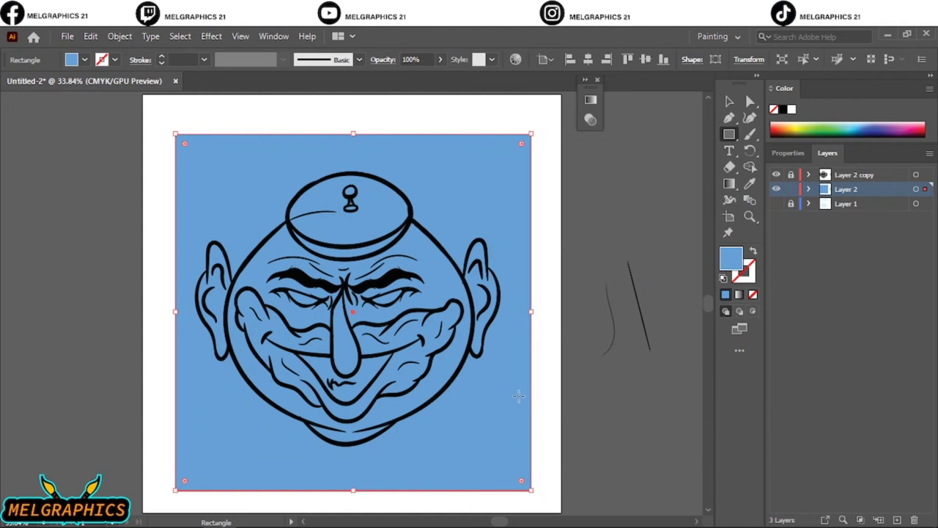
- Change the rectangle to greyish blue and expand the group in the Layers list
double_click(731, 258)
click(861, 195)
key(v)
key(ctrl+a)
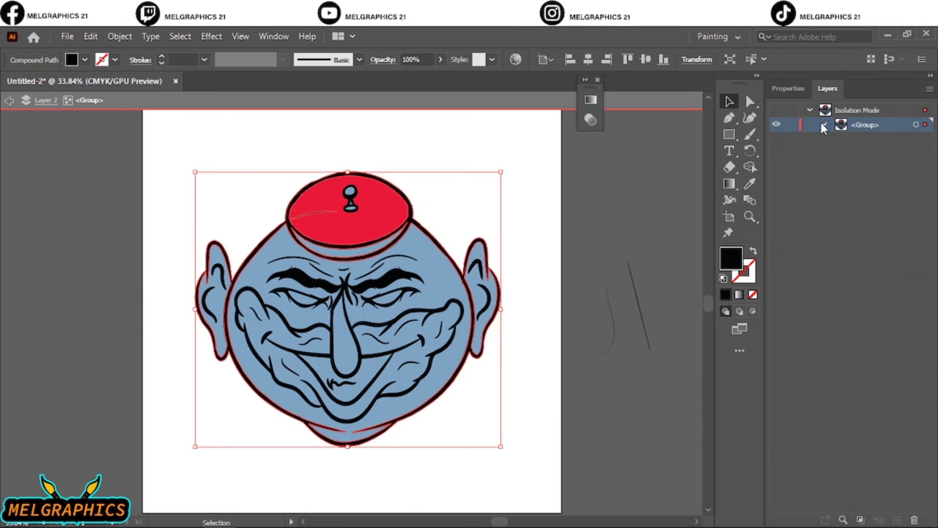
click(825, 125)
- Colour the lid's lower band dark red
click(445, 223)
click(396, 236)
key(i)
double_click(731, 258)
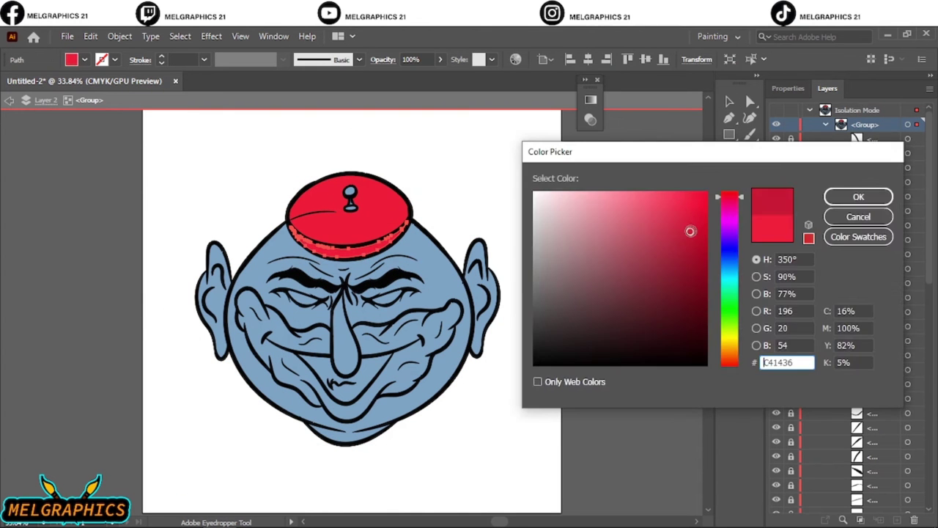
click(858, 196)
double_click(731, 258)
click(689, 272)
click(859, 197)
key(v)
click(572, 259)
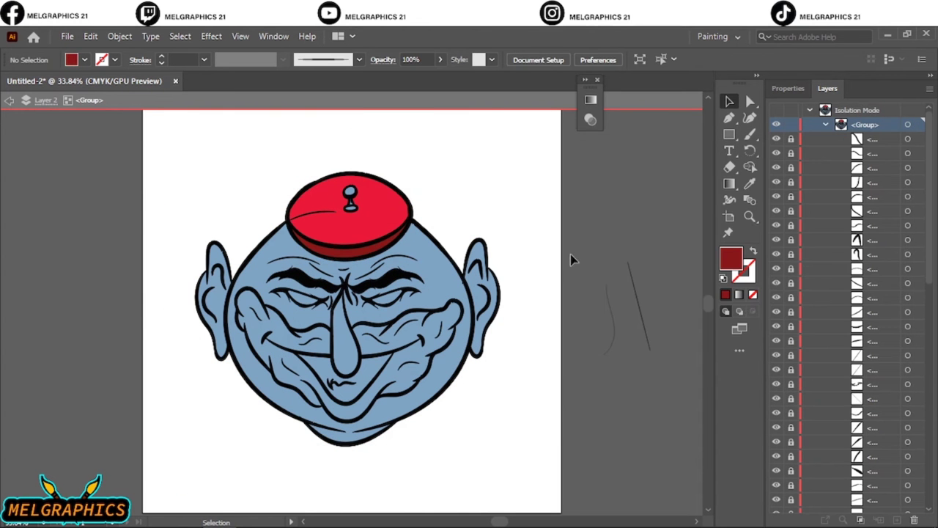
- Fill the mouth area light blue and the mustache purple
double_click(731, 258)
key(Return)
click(538, 263)
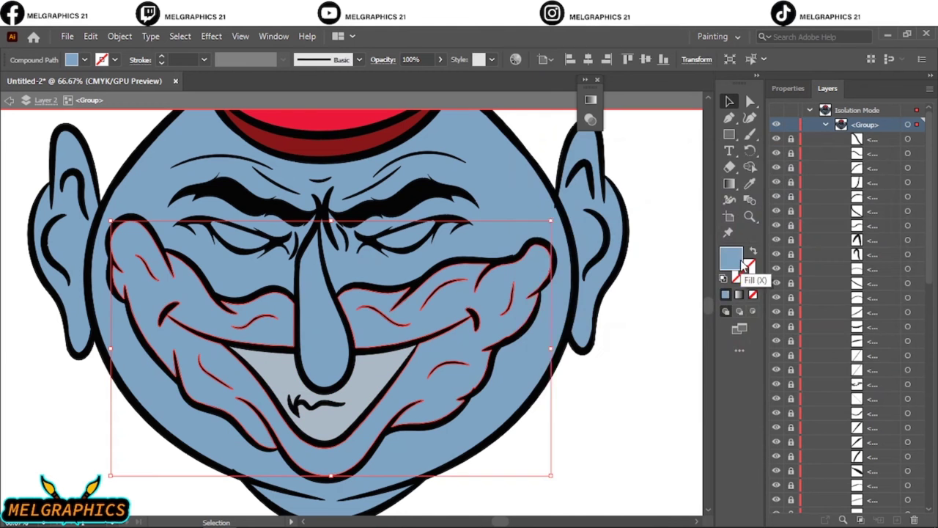
double_click(731, 258)
click(730, 237)
key(Escape)
- Give the nose a lighter purple than the mustache
click(323, 344)
key(i)
click(220, 308)
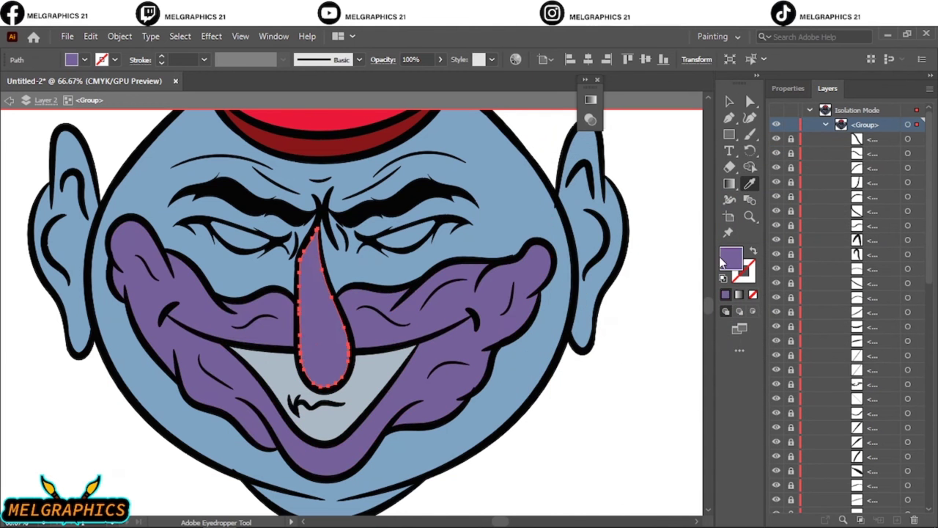
double_click(731, 258)
key(Return)
- Fill both eyes grey and exit the group's isolation mode
scroll(406, 286, up, 2)
click(407, 286)
double_click(731, 258)
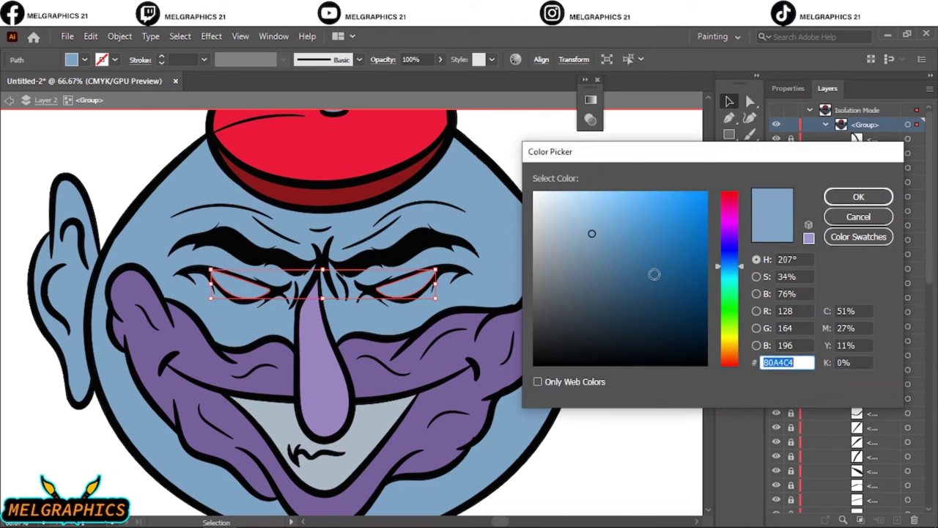
click(860, 196)
click(648, 181)
key(ctrl+0)
double_click(626, 305)
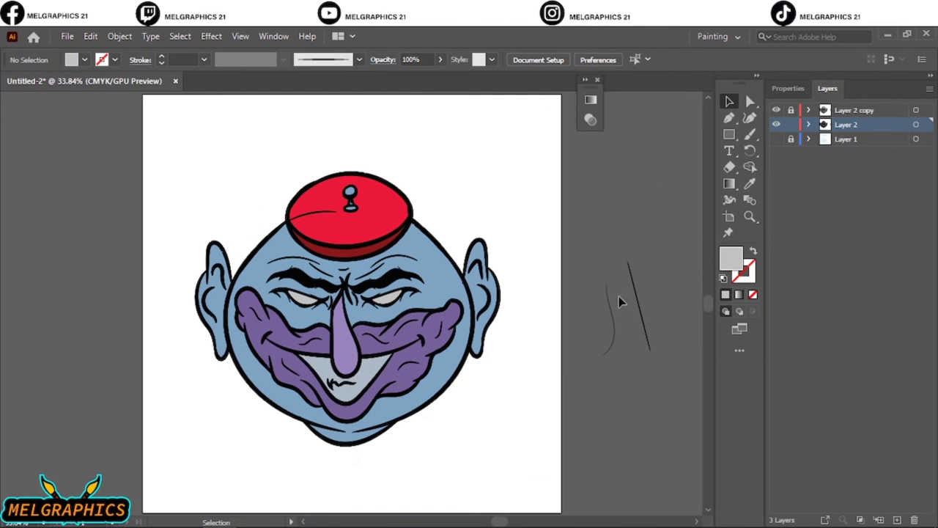
- Select all the face line art, group it, and enlarge the group
click(729, 166)
key(ctrl+1)
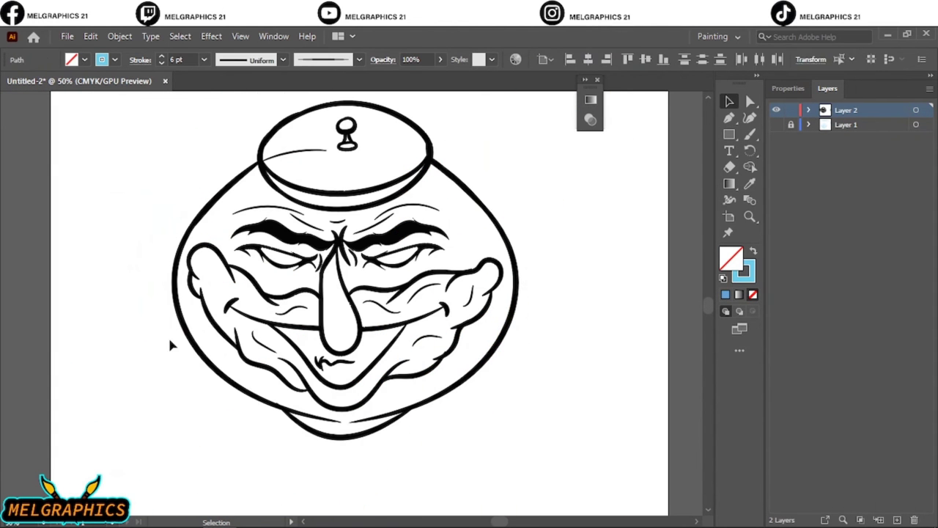
key(ctrl+a)
key(ctrl+minus)
click(569, 165)
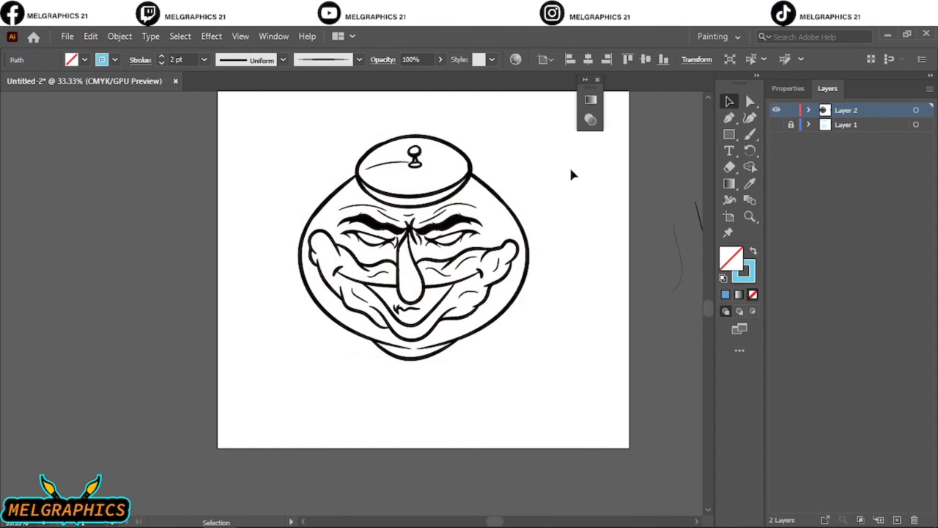
key(ctrl+a)
key(ctrl+g)
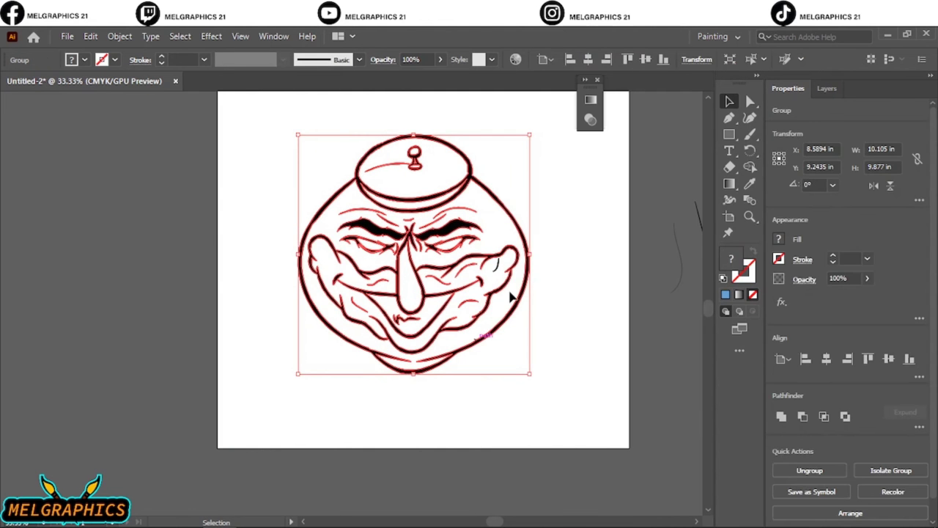
drag(528, 358, 564, 402)
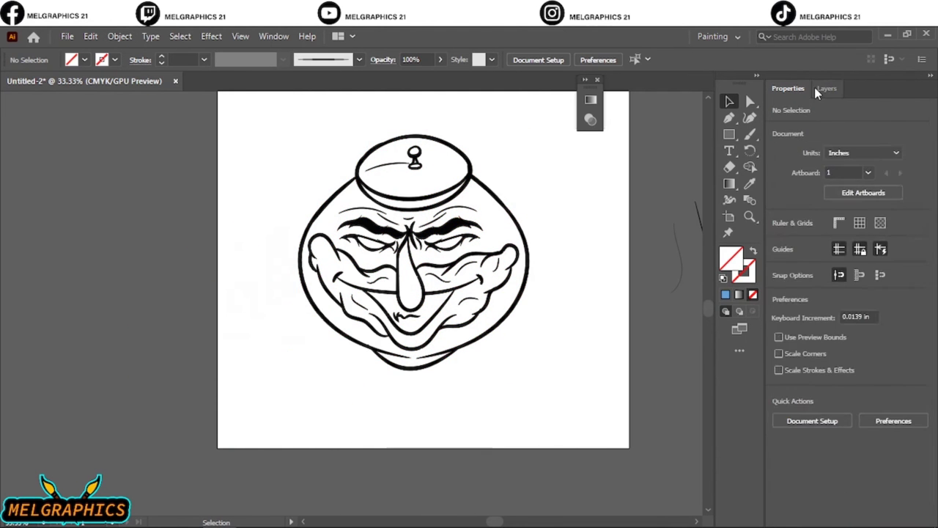
- Draw a greyer-blue rectangle covering the face art and combine the selection into a compound path
click(827, 88)
click(729, 134)
drag(308, 119, 549, 387)
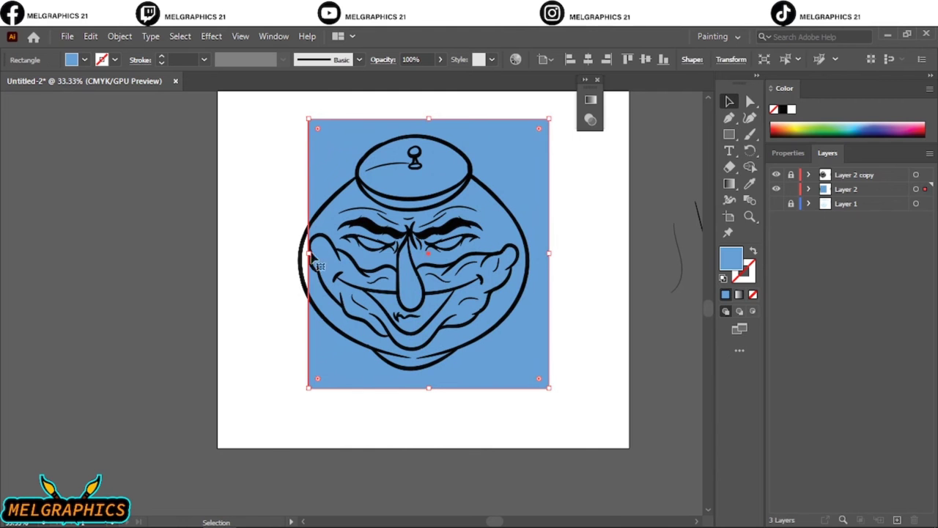
drag(312, 253, 262, 253)
double_click(731, 257)
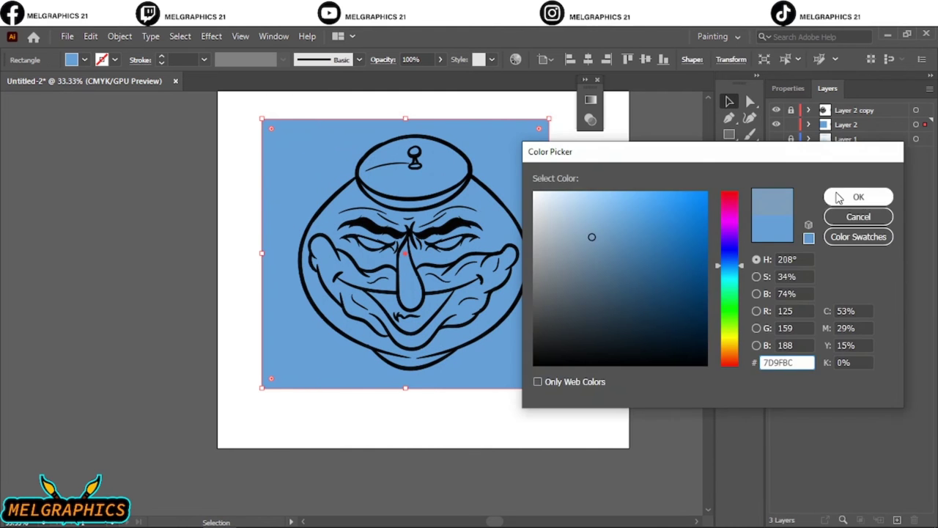
click(869, 195)
right_click(530, 228)
click(595, 406)
- Isolate the face group, fill the nose pink, then exit isolation mode
double_click(541, 356)
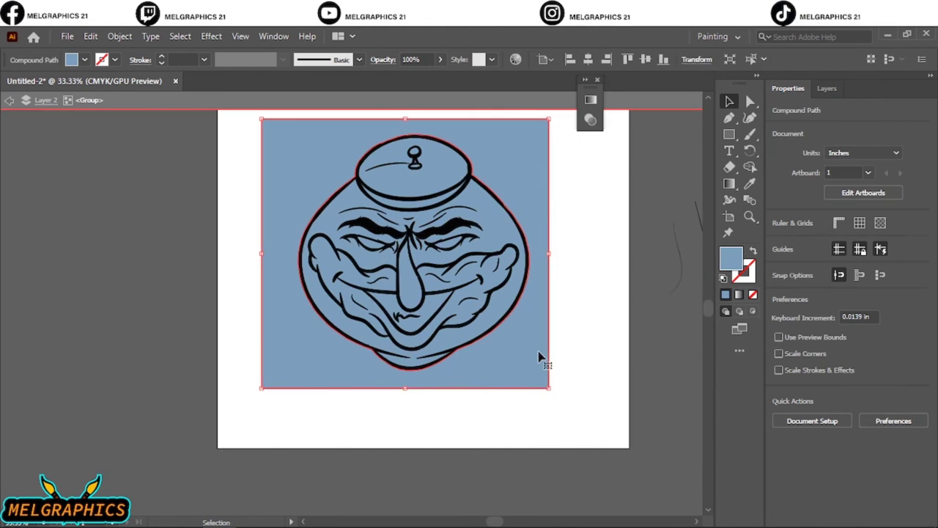
scroll(504, 349, up, 3)
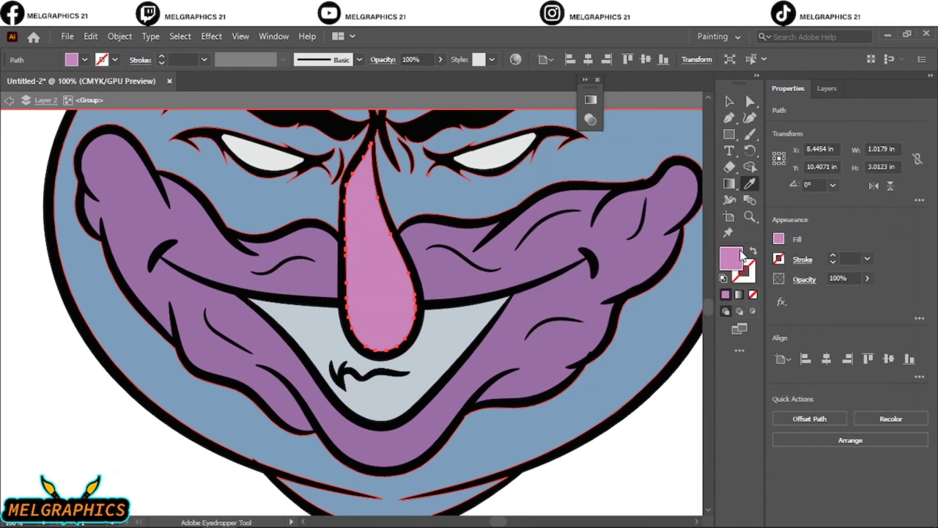
click(850, 198)
click(827, 88)
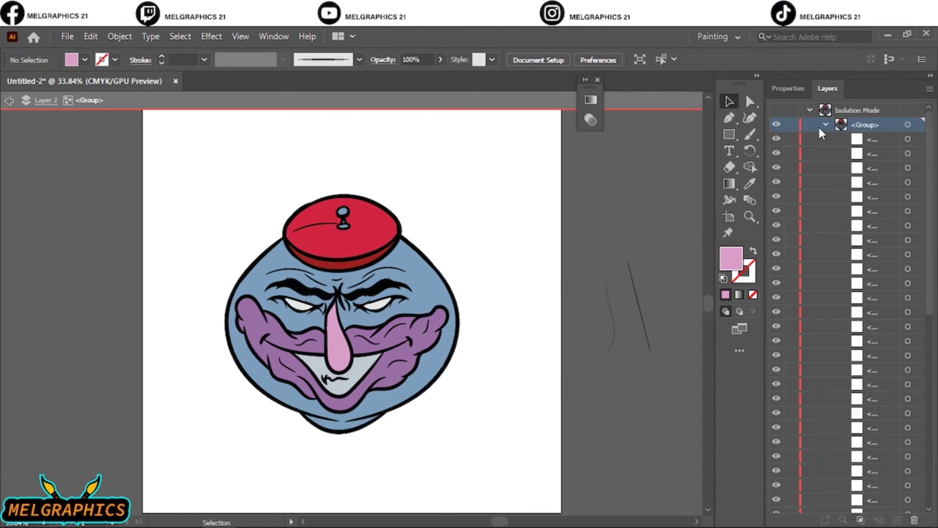
double_click(527, 165)
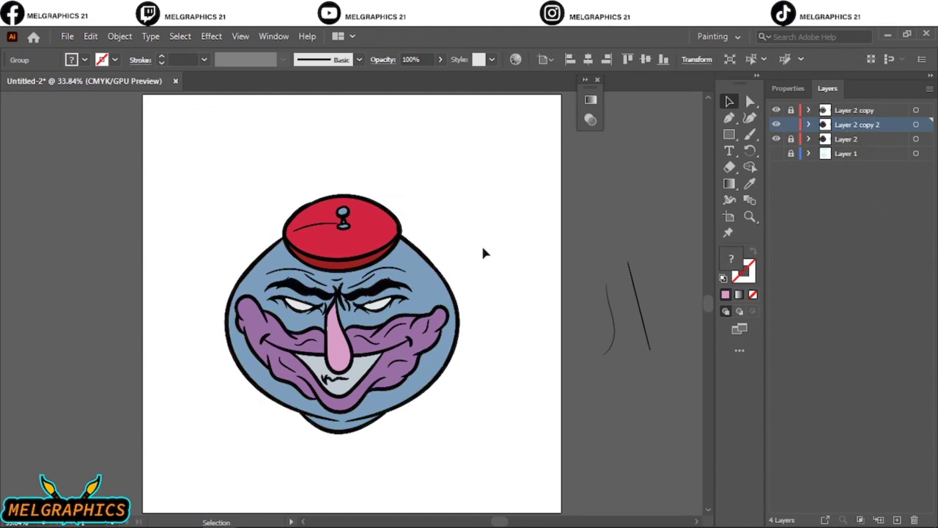
key(a)
key(ctrl+1)
- Set the fill to a darker shadow blue and sketch the first pencil shadow strokes
double_click(731, 256)
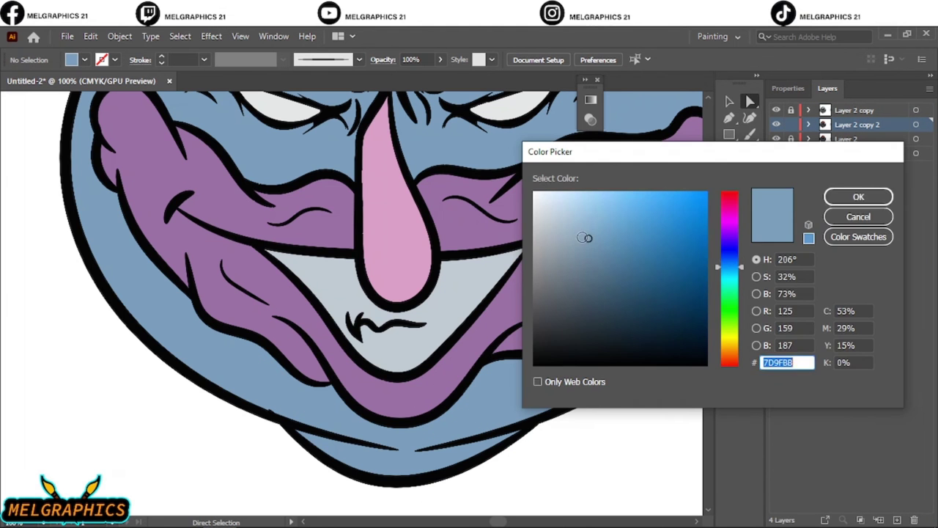
click(594, 260)
click(858, 195)
key(n)
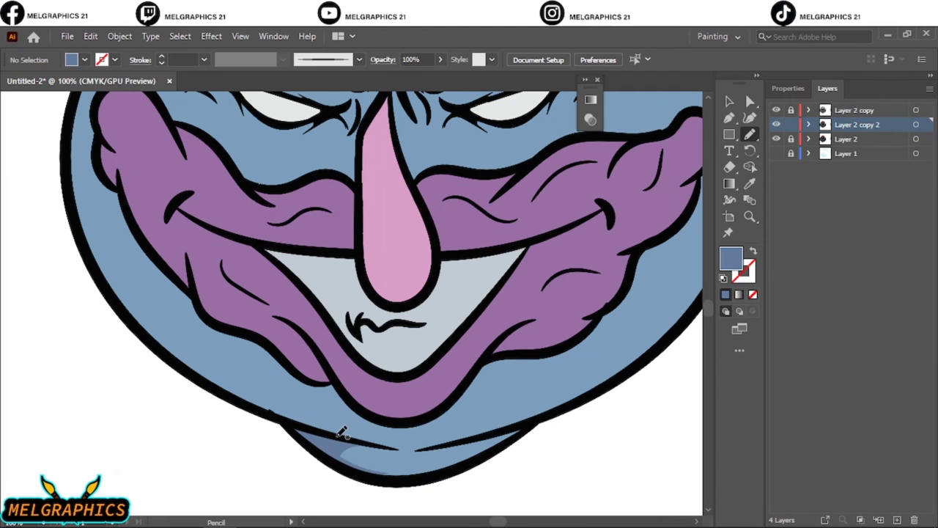
scroll(74, 144, down, 3)
scroll(307, 506, up, 3)
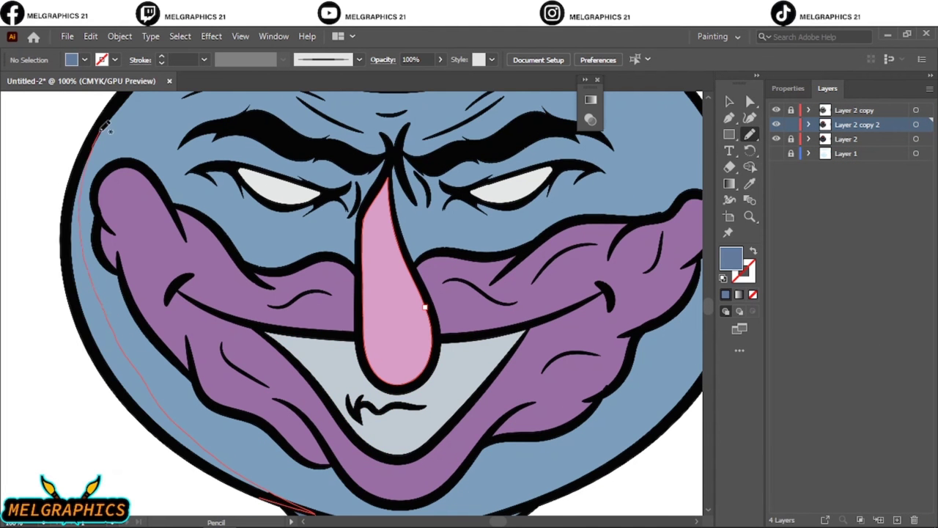
drag(106, 128, 102, 123)
scroll(77, 323, up, 4)
drag(71, 320, 82, 388)
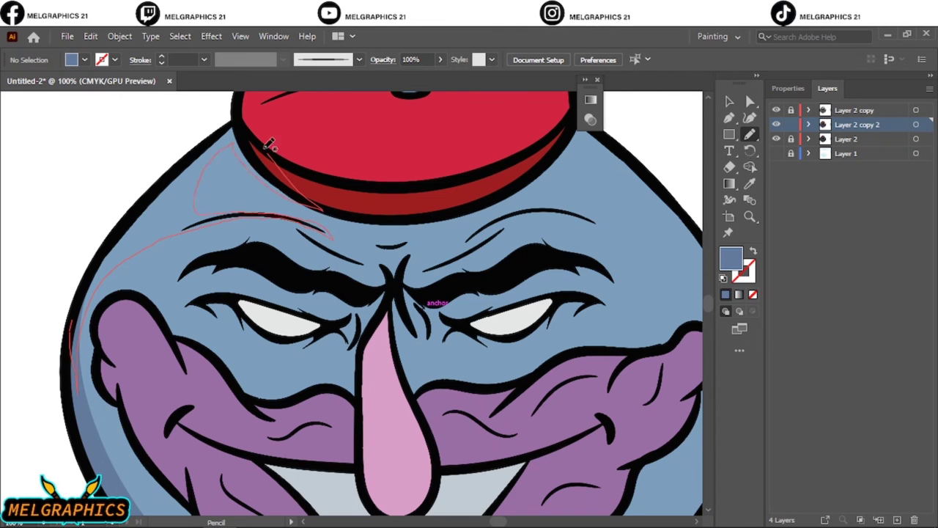
drag(268, 143, 272, 146)
- Deselect the strokes, zoom out, and add a new layer for the shadows
key(v)
scroll(354, 440, down, 5)
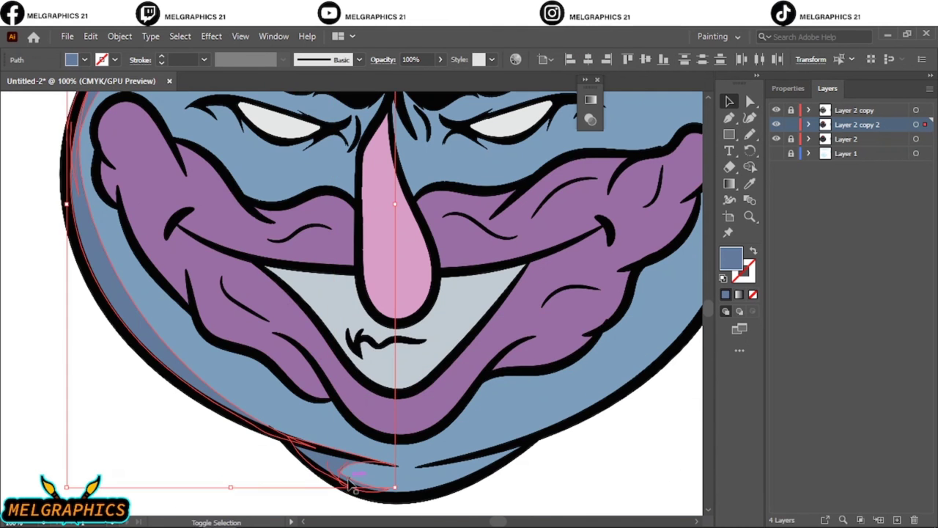
key(ctrl+shift+a)
key(ctrl+minus)
key(ctrl+minus)
key(ctrl+minus)
click(899, 520)
scroll(305, 358, up, 4)
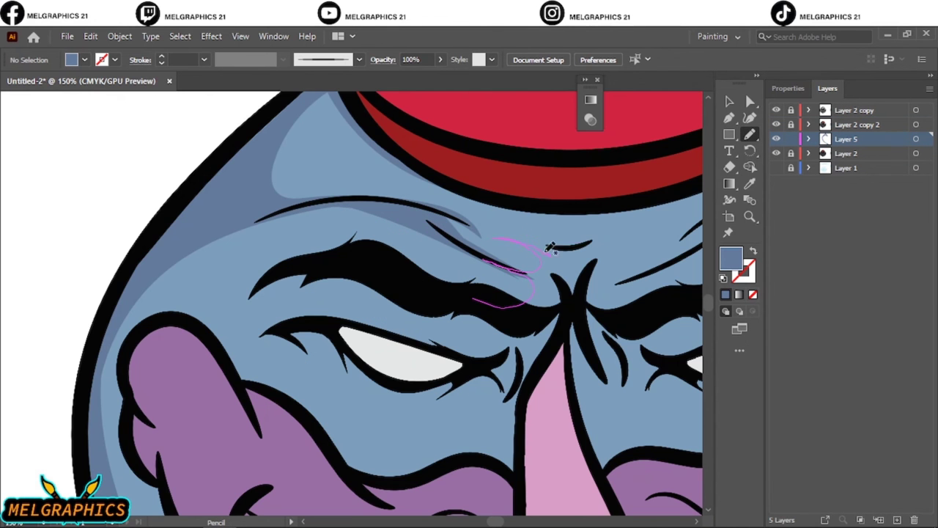
- Draw pencil shadows under the left eye, around the right eye, above the eyebrow and on the chin
mouse_move(429, 460)
mouse_down()
mouse_move(518, 402)
mouse_move(206, 314)
mouse_up()
drag(327, 248, 443, 228)
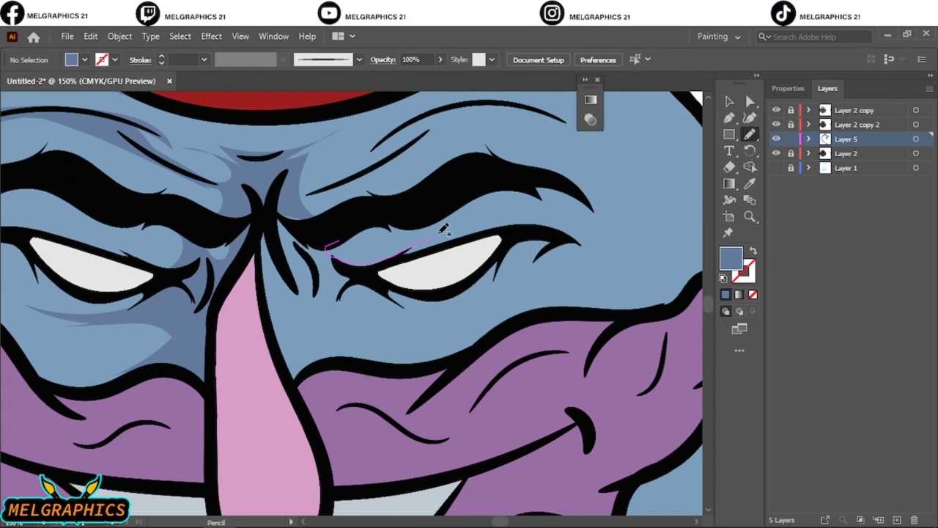
mouse_move(394, 311)
mouse_down()
mouse_move(320, 346)
mouse_move(533, 219)
mouse_up()
scroll(283, 199, up, 4)
scroll(283, 199, up, 1)
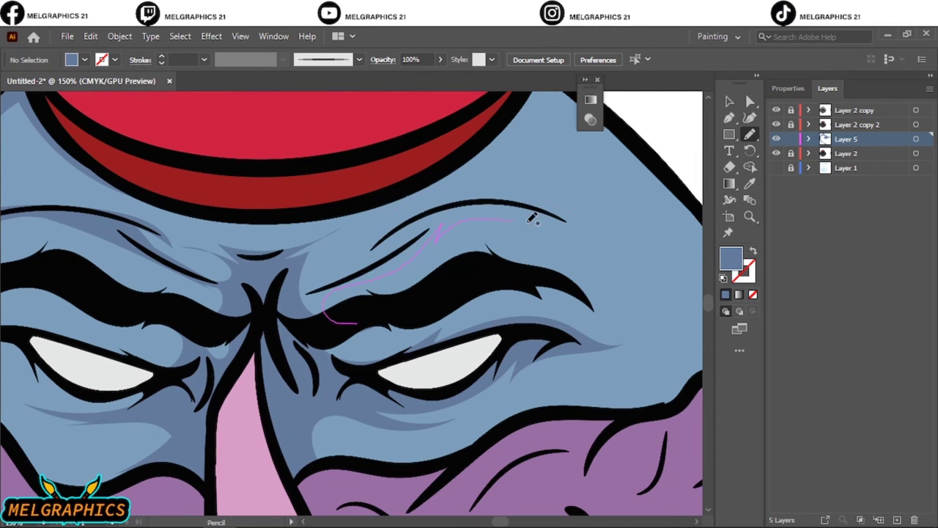
drag(321, 238, 327, 311)
key(ctrl+0)
scroll(307, 427, up, 5)
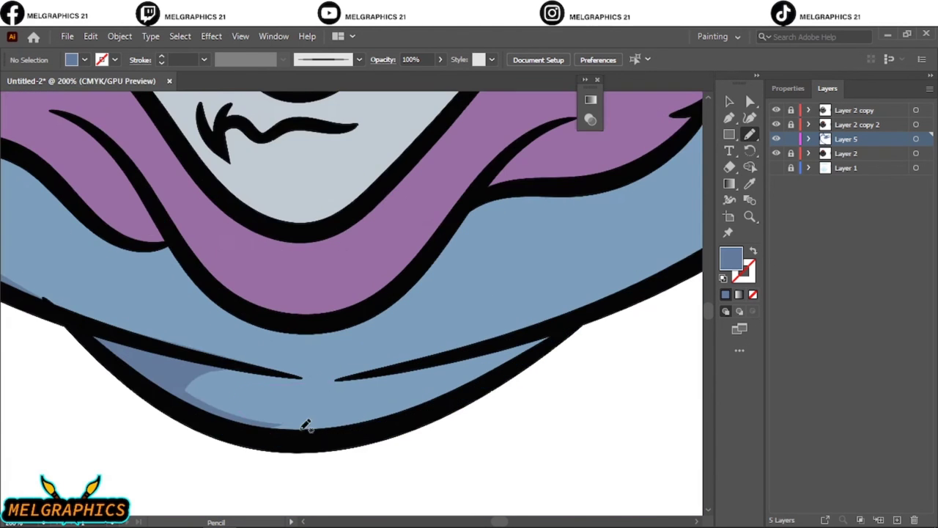
key(ctrl+0)
- Darken all shadow shapes with Adjust Colors: more black, less yellow
key(v)
key(ctrl+a)
click(91, 36)
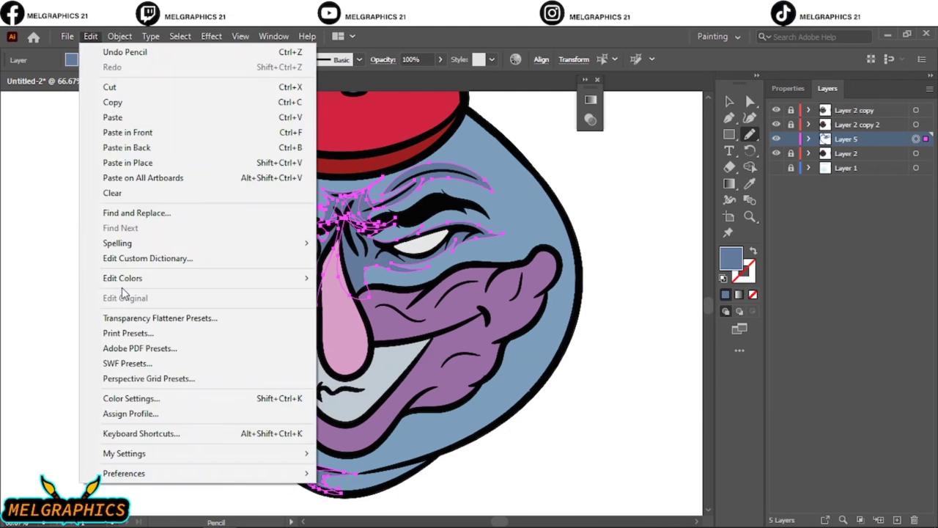
click(308, 290)
drag(690, 278, 708, 277)
drag(690, 257, 675, 215)
key(Return)
key(ctrl+shift+a)
key(ctrl+0)
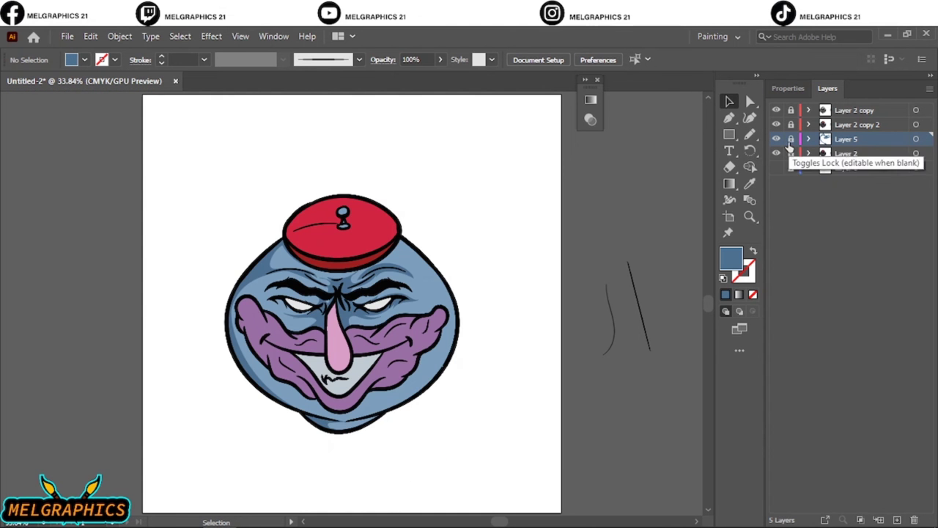
- On a new layer, draw a light-blue highlight along the right eyebrow
click(897, 520)
key(ctrl+equal)
key(ctrl+equal)
double_click(731, 257)
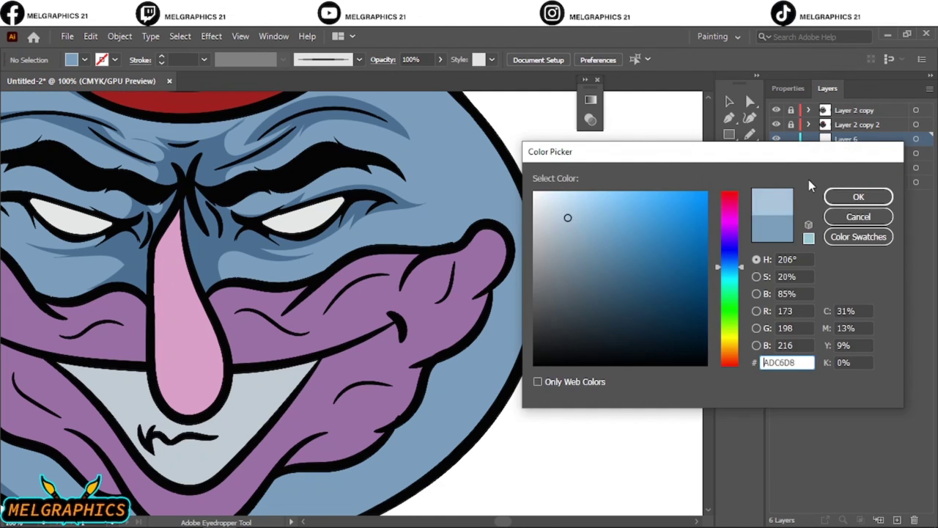
click(869, 195)
key(n)
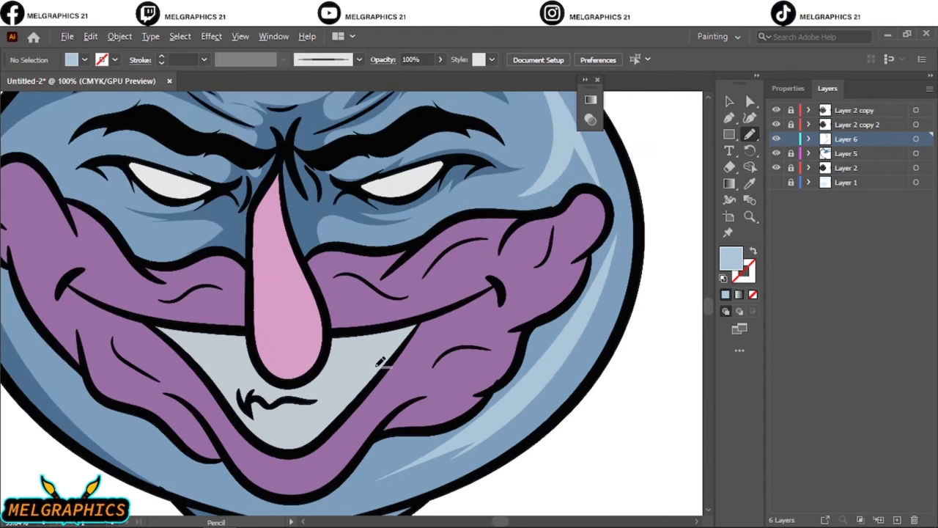
drag(409, 220, 473, 217)
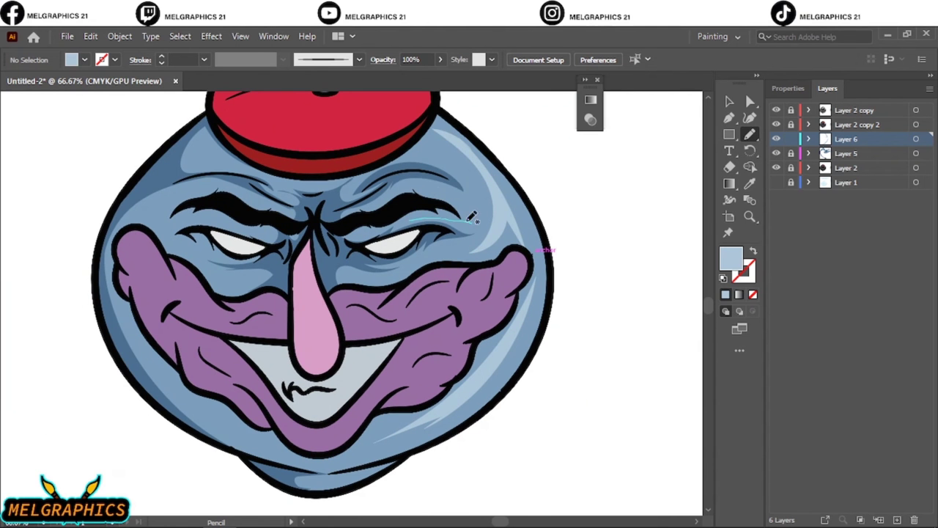
- Sample the mustache purple and darken it as the mustache shadow fill
scroll(357, 432, up, 3)
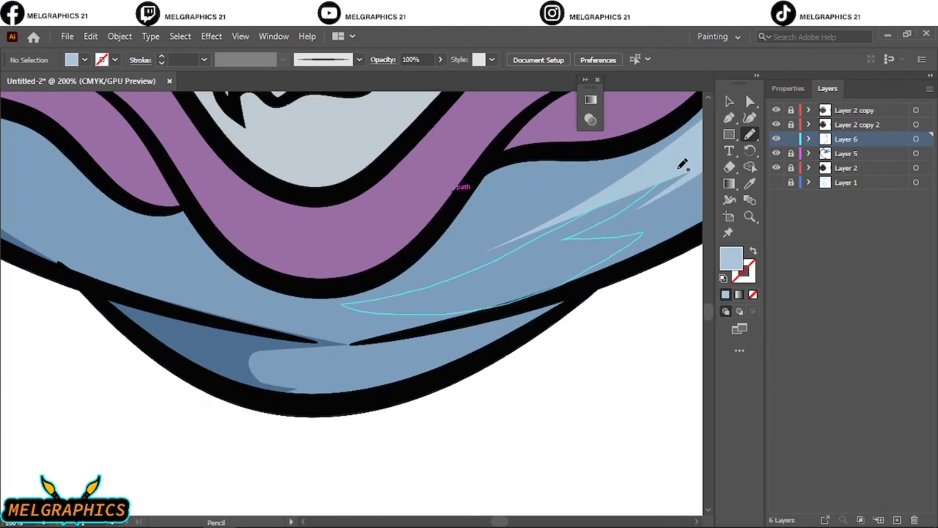
scroll(683, 164, down, 3)
scroll(279, 379, up, 2)
key(ctrl+0)
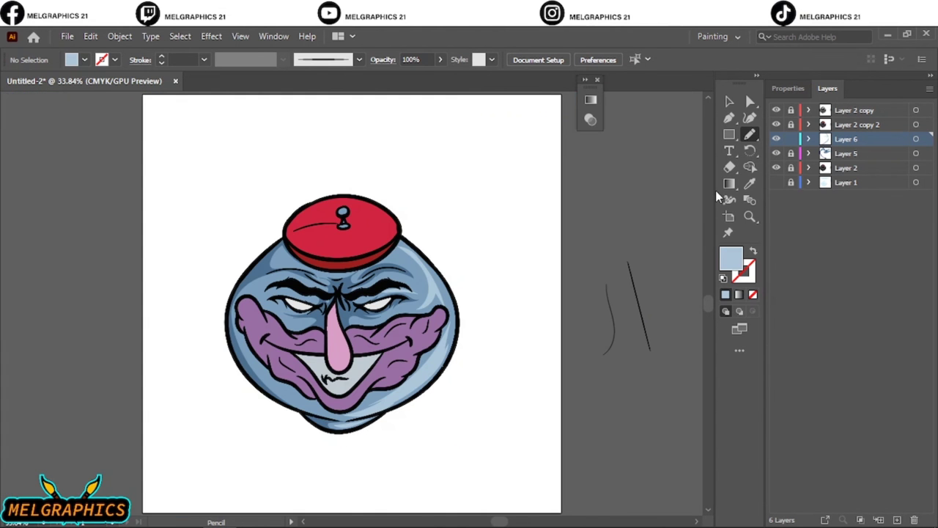
click(258, 327)
double_click(730, 258)
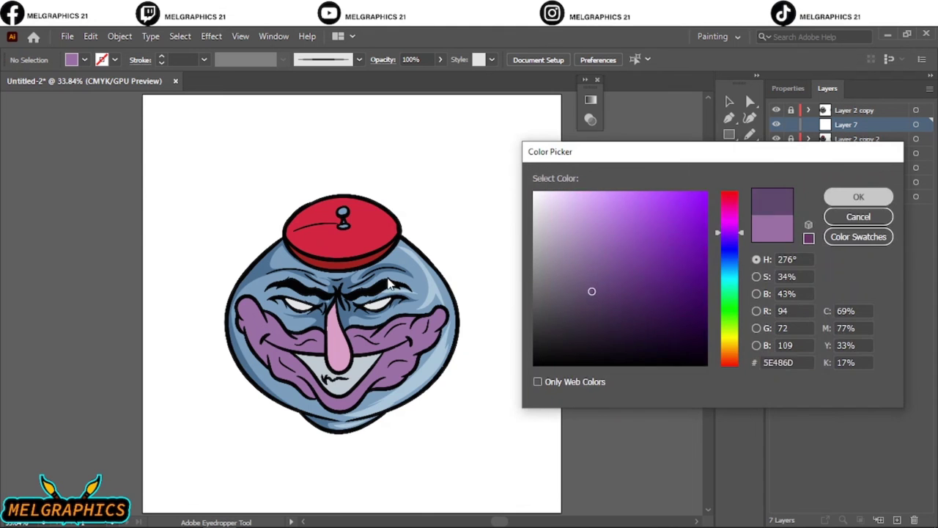
key(Return)
key(ctrl+1)
key(n)
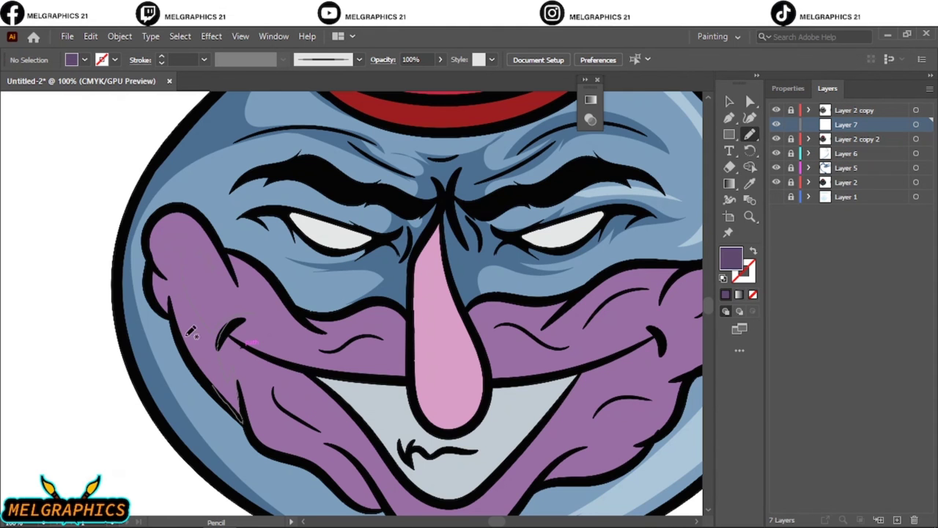
- Draw dark purple shadows along the mustache, its curl, and down to the chin
drag(189, 331, 227, 286)
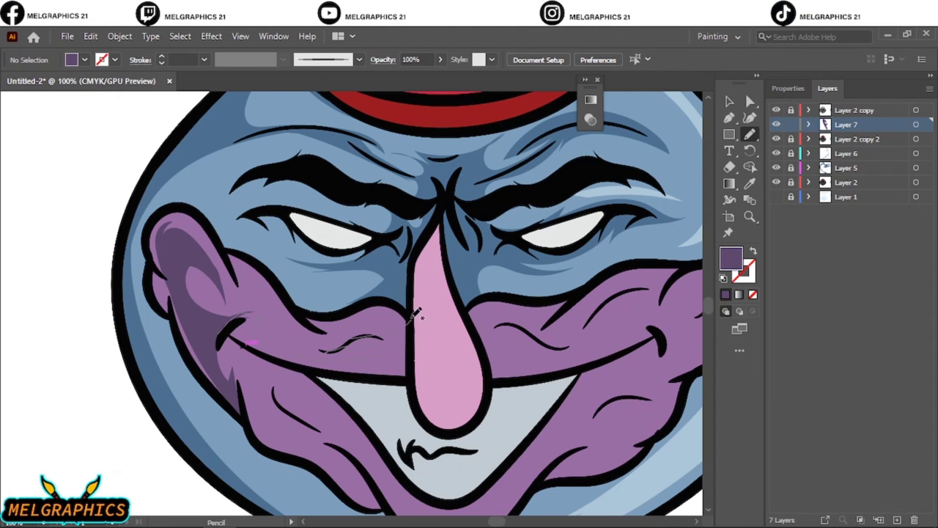
drag(416, 314, 376, 338)
drag(452, 514, 349, 392)
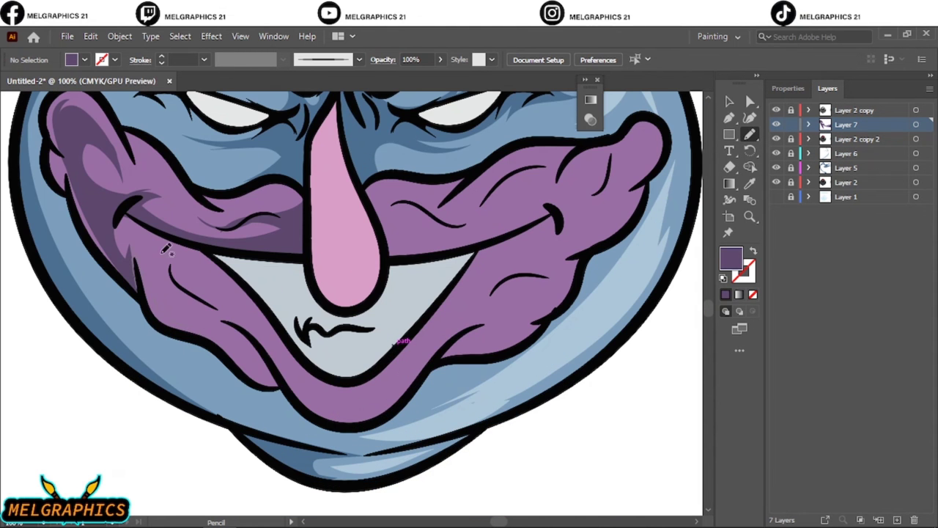
drag(164, 252, 270, 364)
drag(328, 420, 308, 422)
scroll(352, 330, down, 2)
scroll(439, 345, up, 3)
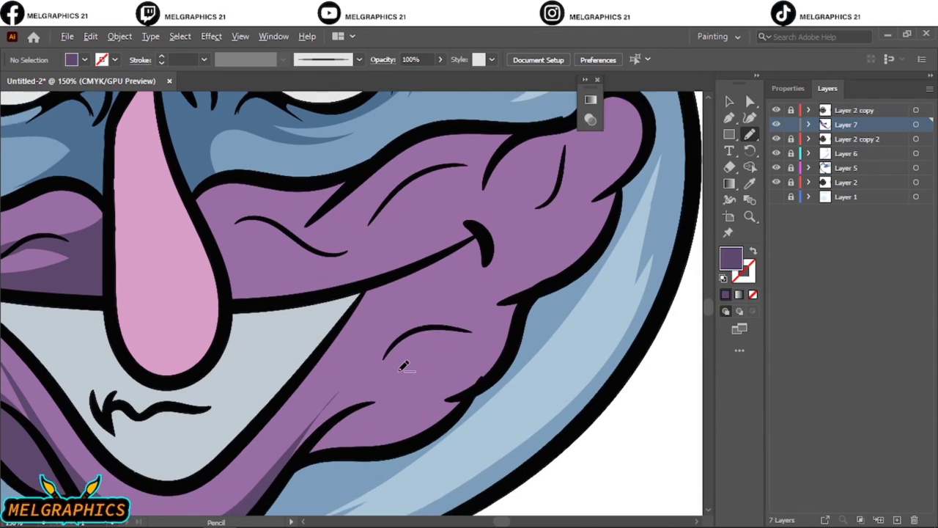
drag(432, 343, 462, 339)
drag(537, 254, 521, 301)
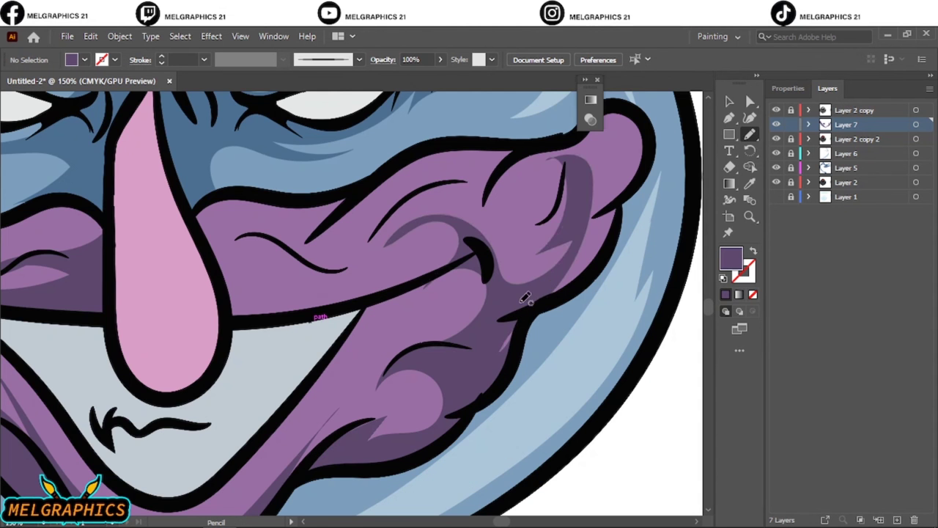
drag(587, 242, 528, 304)
- Add a pink highlight plus grey-blue shadows in the mouth and under the nose
key(ctrl+0)
scroll(361, 374, up, 5)
key(i)
double_click(731, 258)
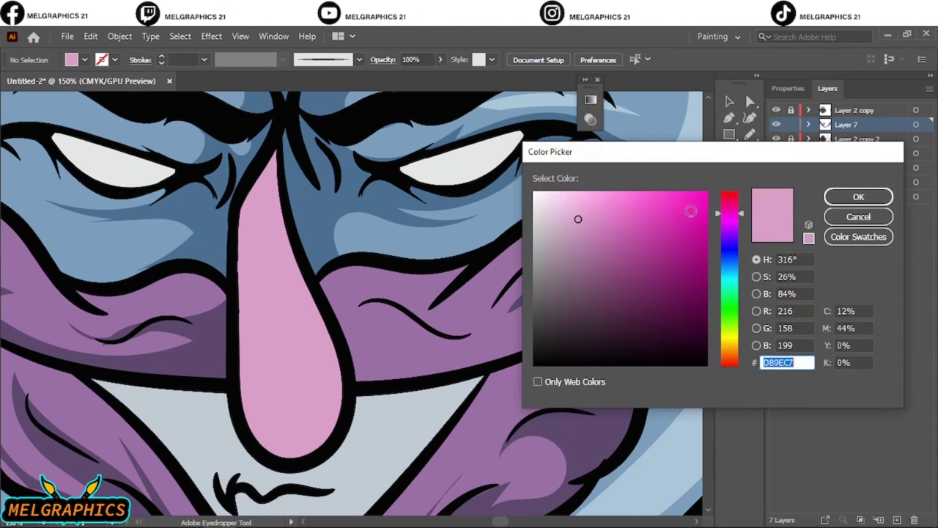
click(867, 195)
key(ctrl+0)
scroll(315, 278, up, 5)
key(i)
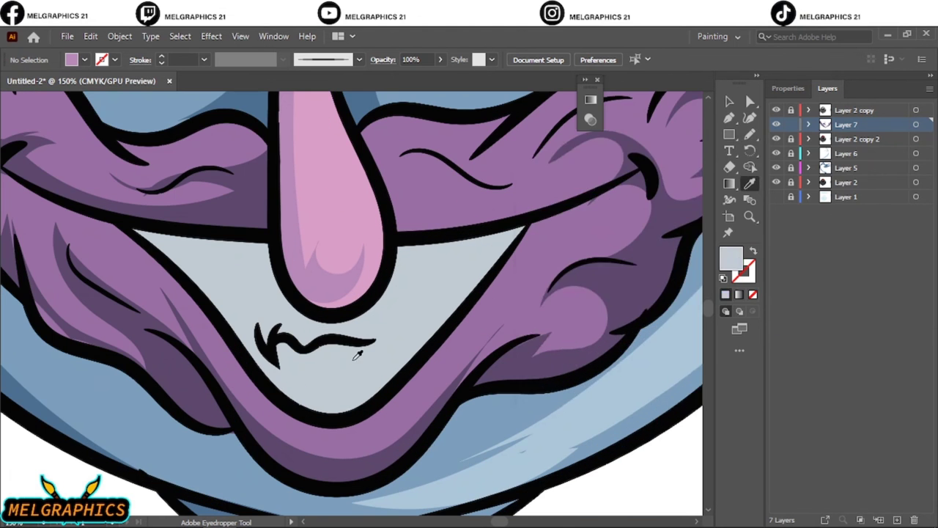
double_click(731, 258)
click(858, 195)
mouse_move(187, 186)
mouse_down()
mouse_move(225, 319)
mouse_move(227, 222)
mouse_up()
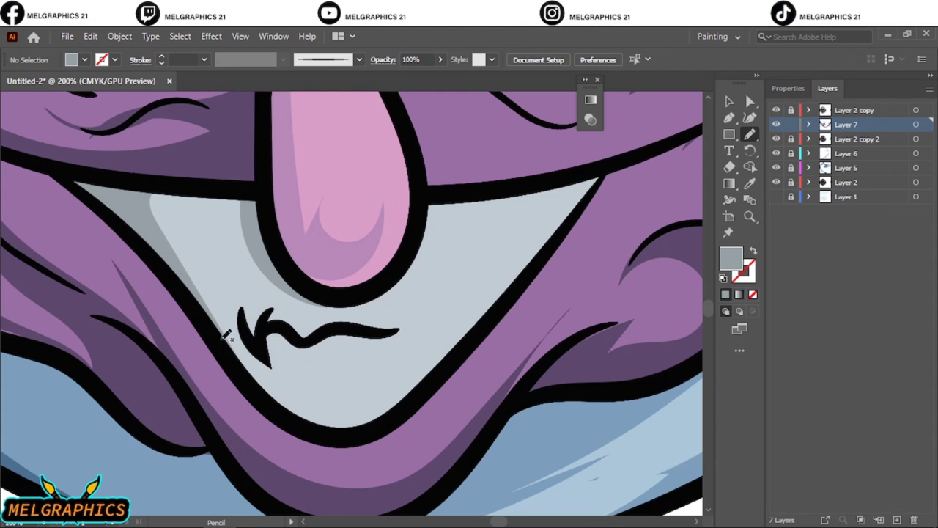
drag(265, 316, 262, 316)
- Shade the inside of both eye whites with light grey
key(ctrl+0)
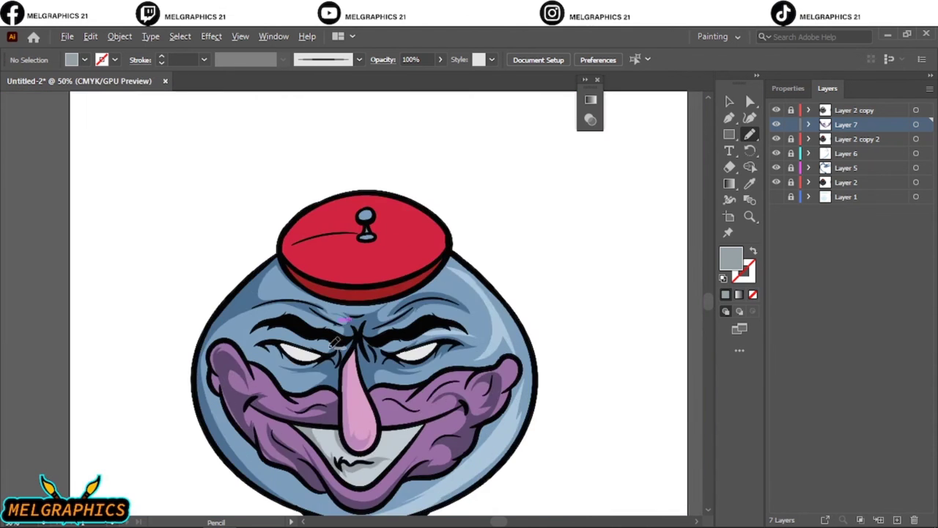
scroll(304, 268, up, 5)
key(i)
double_click(731, 258)
drag(284, 432, 284, 434)
scroll(426, 299, right, 10)
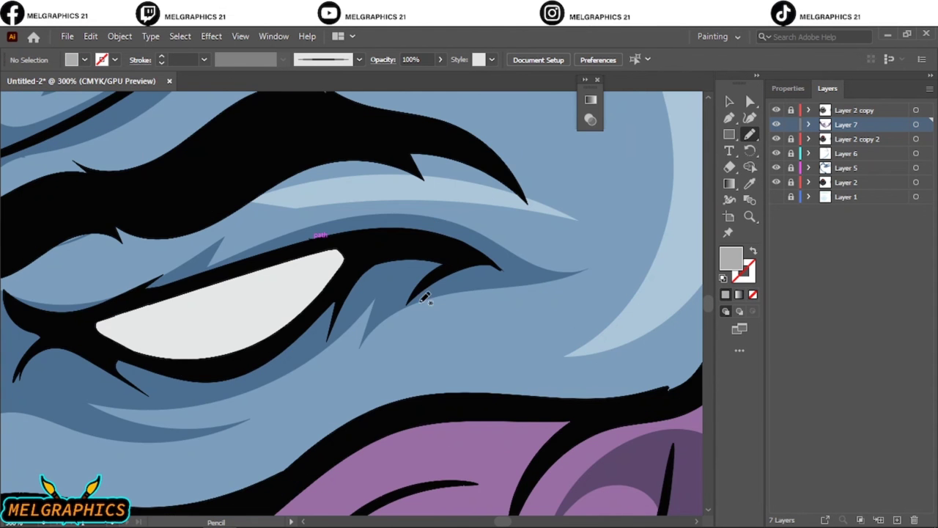
drag(278, 336, 277, 336)
key(ctrl+0)
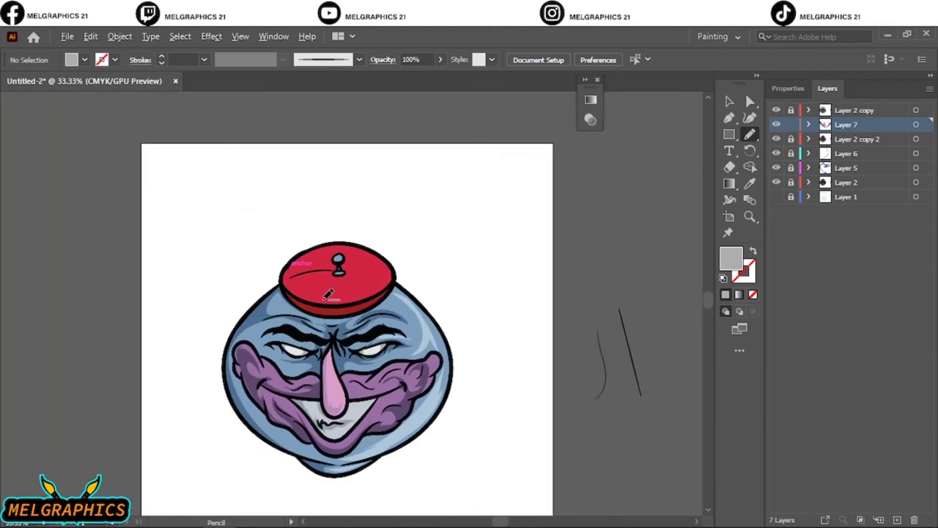
scroll(325, 168, up, 5)
- Draw dark red shadows on the lid's left and right sides and its brim
key(i)
drag(227, 197, 188, 141)
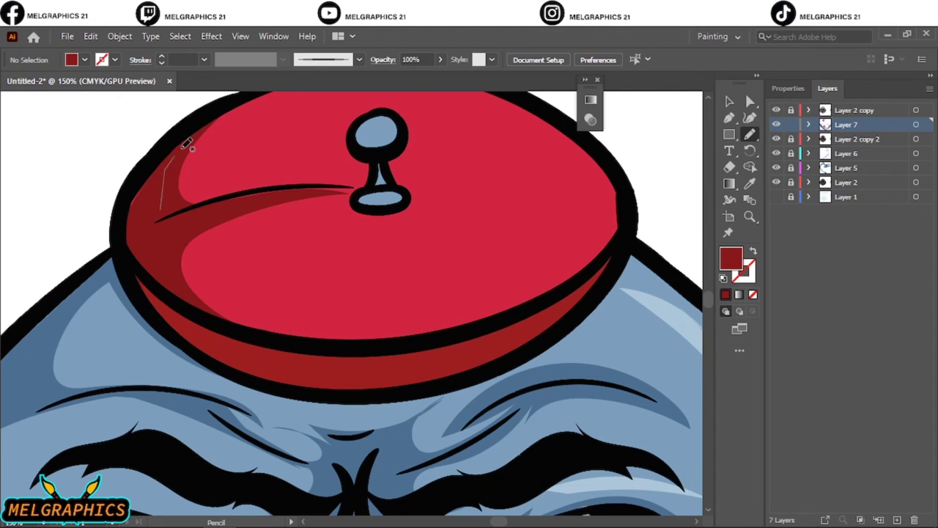
drag(587, 140, 486, 220)
key(ctrl+0)
scroll(357, 313, up, 5)
double_click(731, 257)
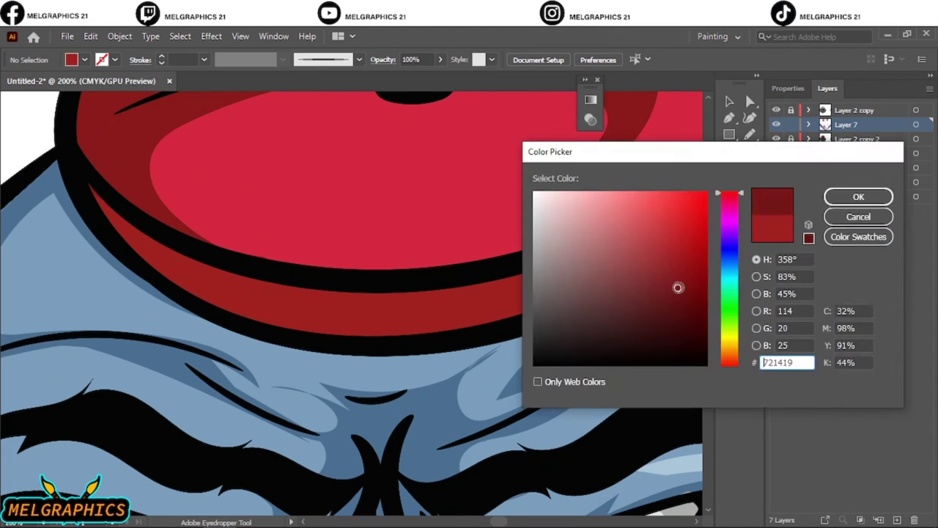
click(859, 192)
drag(337, 315, 183, 286)
key(ctrl+0)
scroll(344, 158, up, 5)
- Shade the knob on top of the lid with a darker slate blue
key(i)
double_click(742, 264)
click(853, 206)
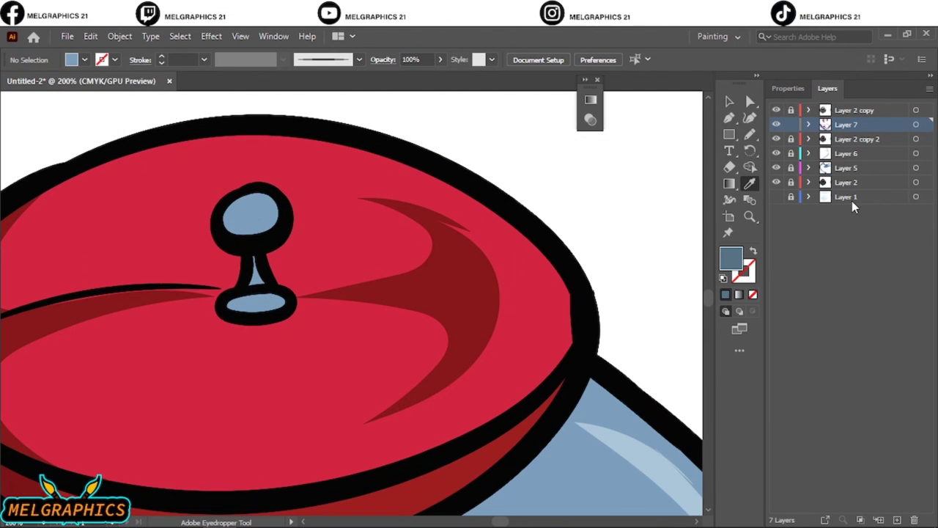
drag(244, 239, 246, 237)
key(ctrl+0)
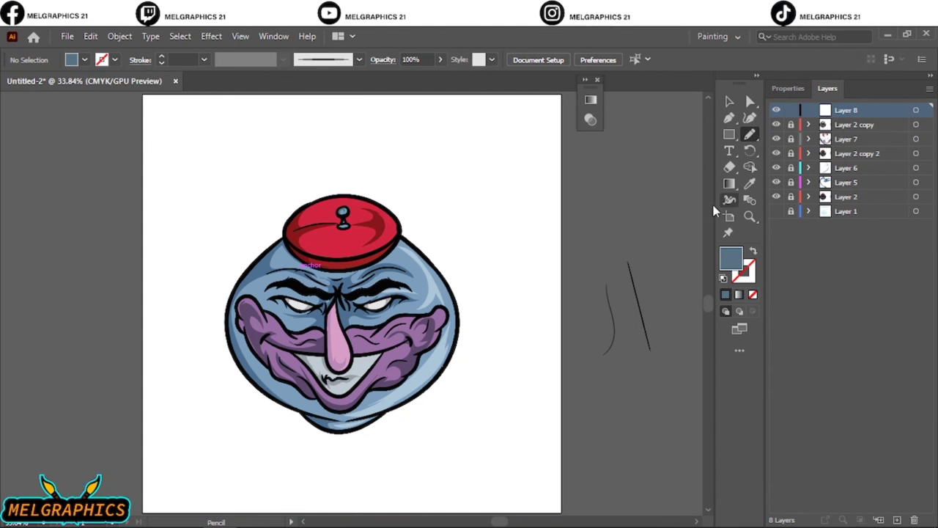
- Undo a trial stroke and load a larger round Paintbrush with white for the eyes
click(359, 59)
click(303, 104)
key(i)
scroll(314, 308, up, 5)
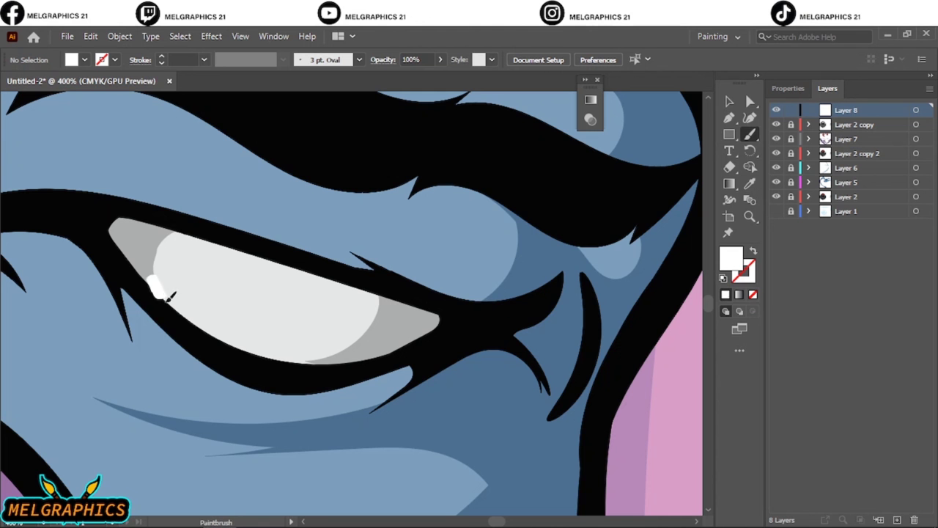
key(ctrl+z)
click(323, 59)
click(260, 92)
- Paint white blobs filling the left eye, then copy the blob onto the right eye
drag(150, 257, 181, 253)
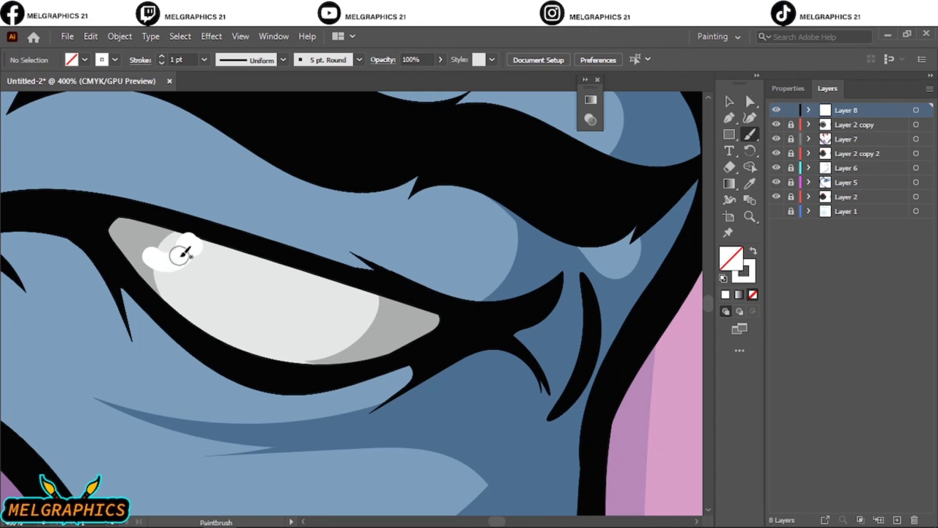
drag(336, 339, 229, 308)
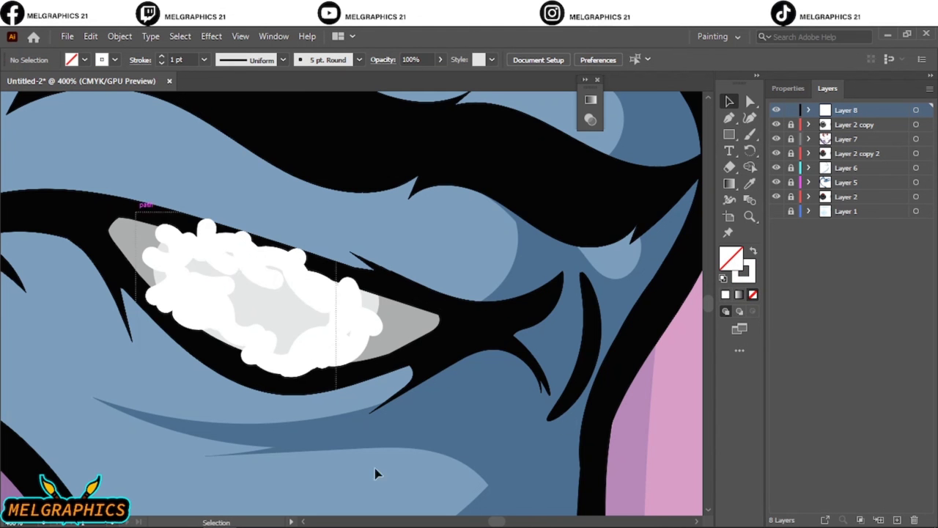
scroll(374, 469, down, 2)
drag(128, 315, 596, 314)
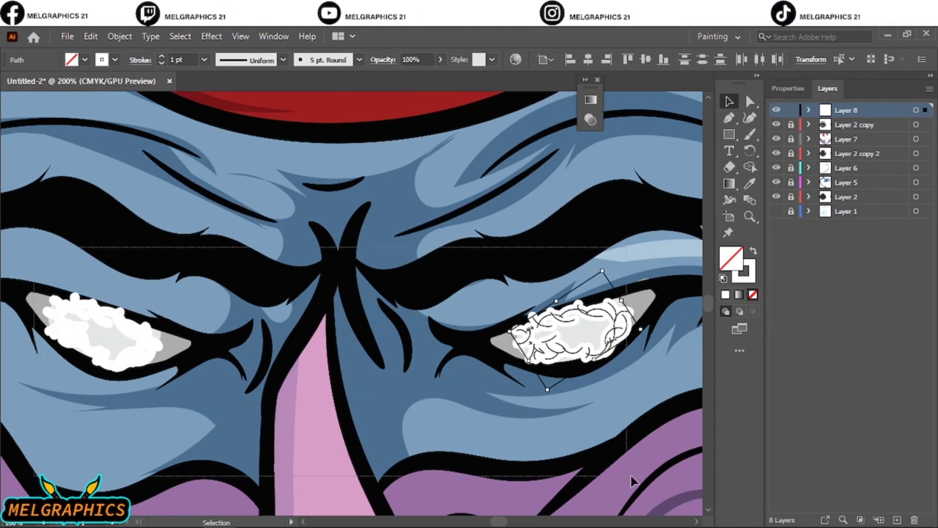
- Apply a slightly reduced-radius Gaussian Blur to both white eye blobs
key(ctrl+a)
click(211, 36)
click(401, 270)
drag(720, 197, 711, 197)
click(738, 228)
click(571, 234)
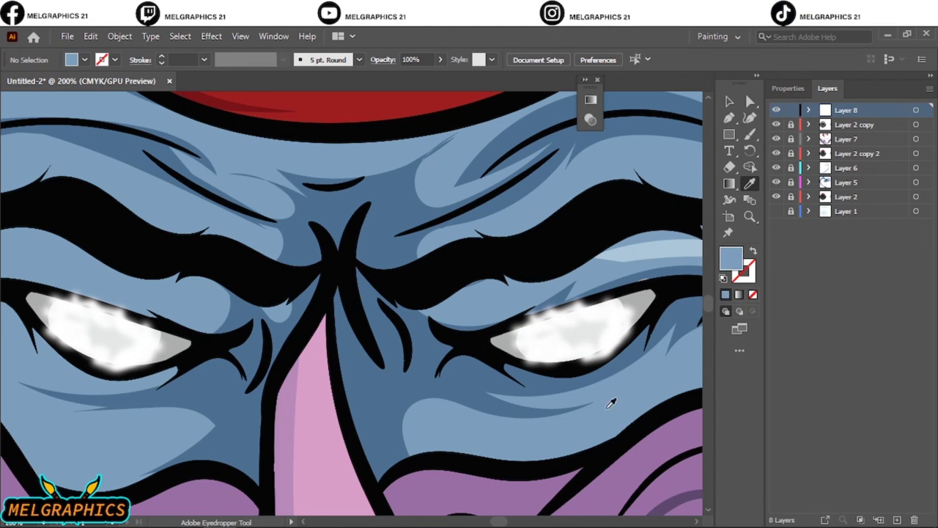
- Try blue strokes over the eye, undo them, and move Layer 9 below Layer 8
scroll(209, 300, up, 1)
key(b)
drag(210, 299, 253, 331)
key(ctrl+z)
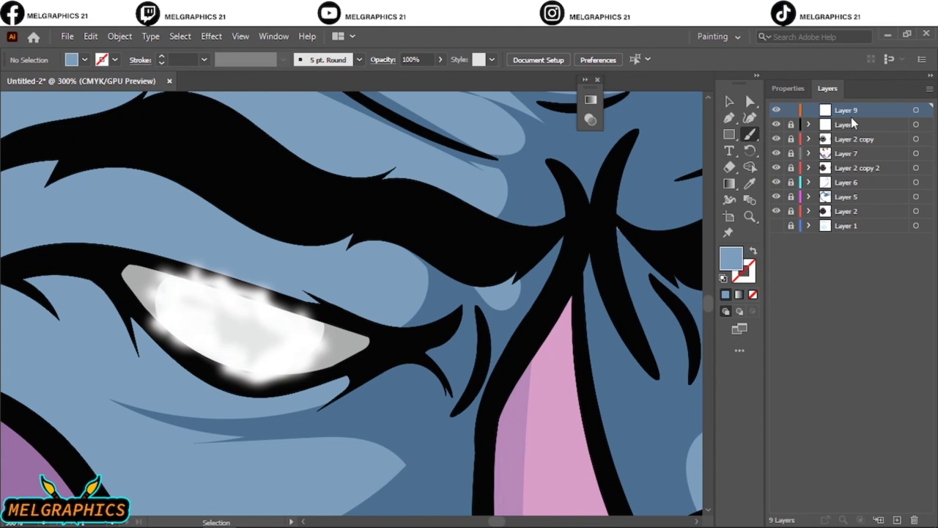
drag(852, 124, 851, 129)
drag(179, 297, 227, 308)
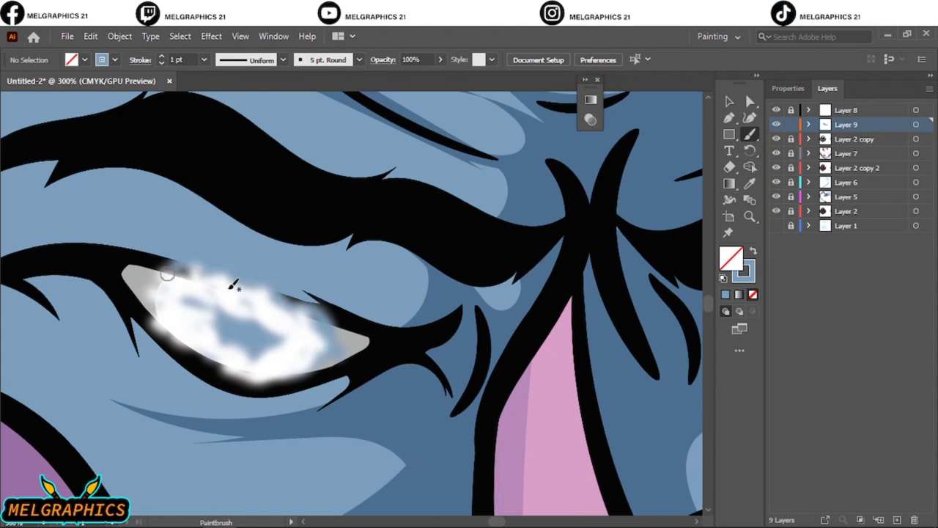
key(ctrl+z)
- Delete Layer 9 and zoom back in on the face
key(v)
key(ctrl+0)
click(915, 519)
key(Return)
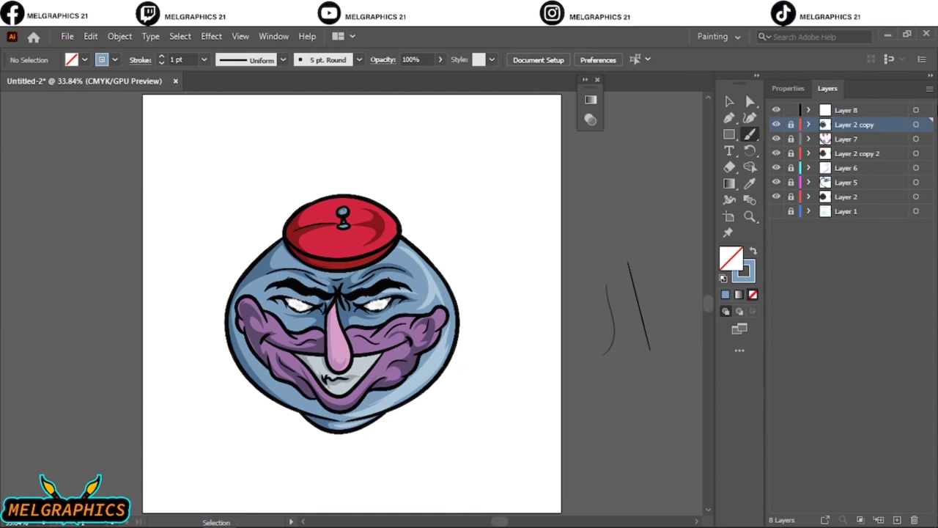
key(ctrl+1)
- Try recolouring the eyes with a sampled colour, then undo it
click(211, 36)
key(Escape)
key(i)
click(568, 245)
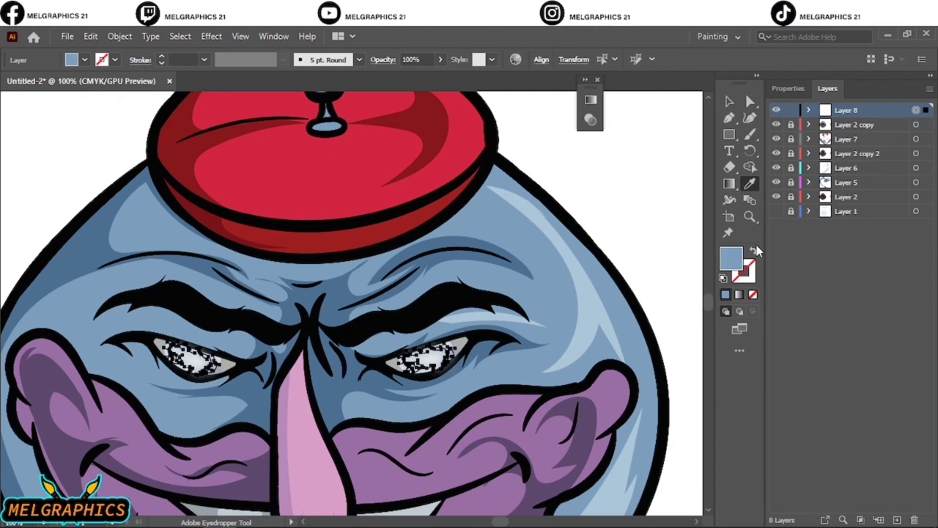
key(ctrl+z)
- Give both blurred eye blobs a light-blue glow and deselect them
click(730, 101)
key(ctrl+0)
key(ctrl+plus)
key(ctrl+plus)
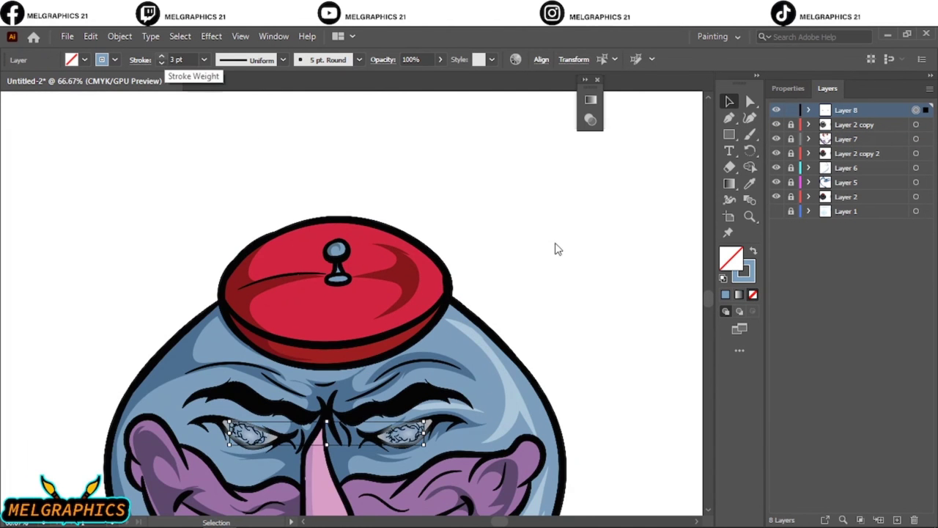
click(555, 247)
key(ctrl+0)
key(ctrl+plus)
key(ctrl+plus)
key(ctrl+plus)
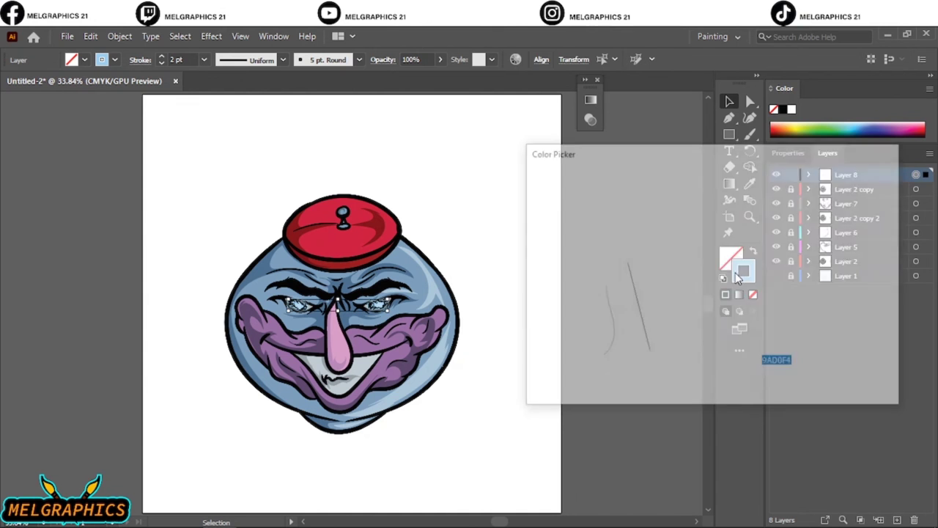
click(575, 250)
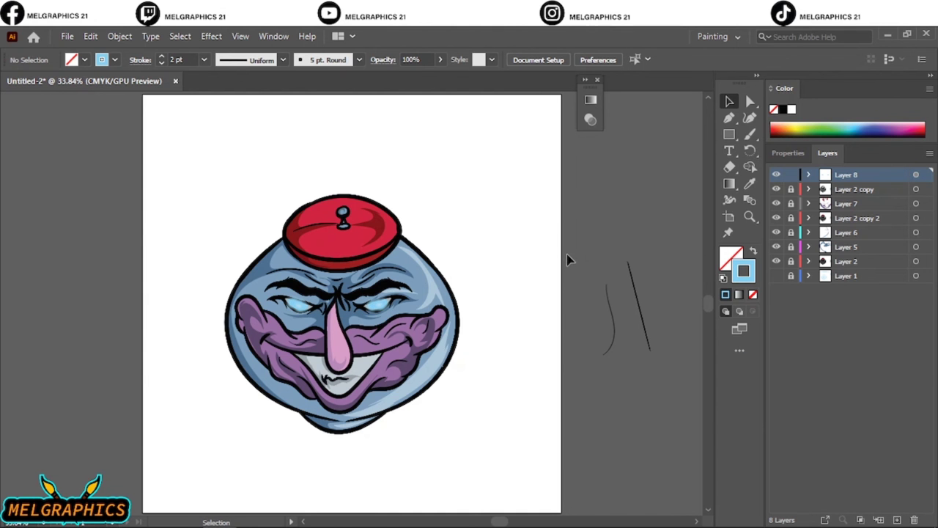